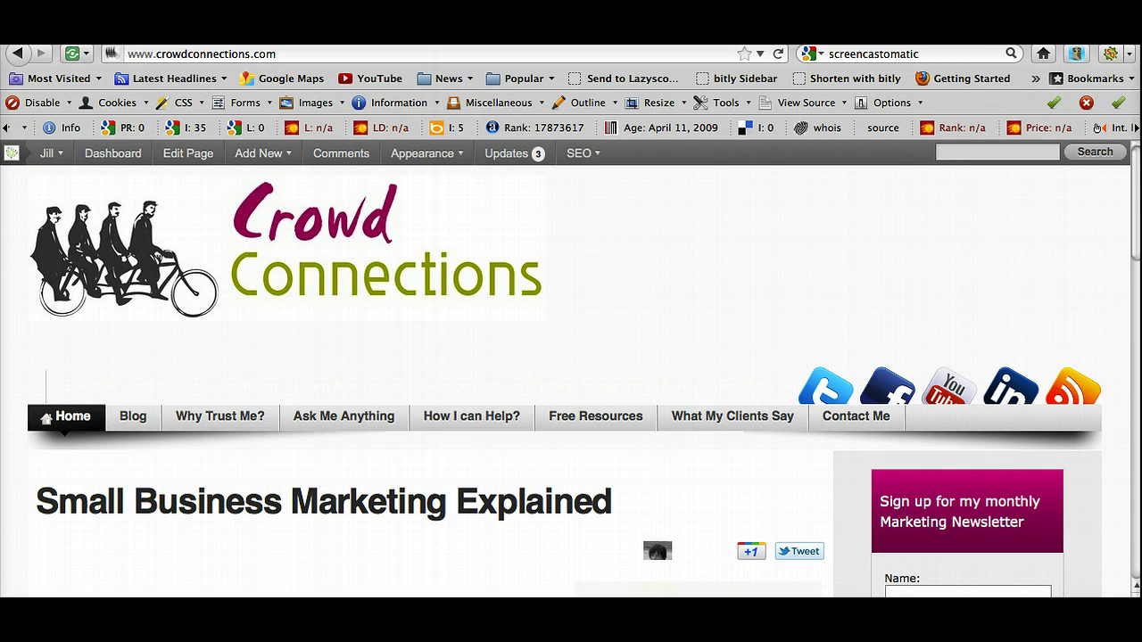
Go to the site's widget management page and move the Search widget to the top of the Primary Sidebar
click(112, 155)
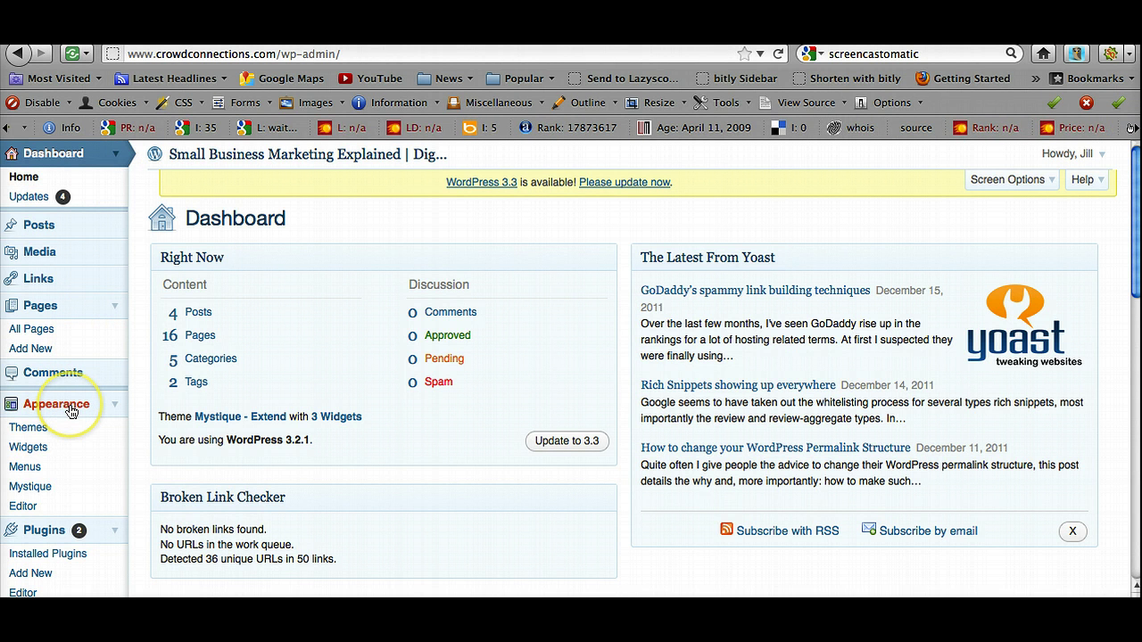
click(36, 454)
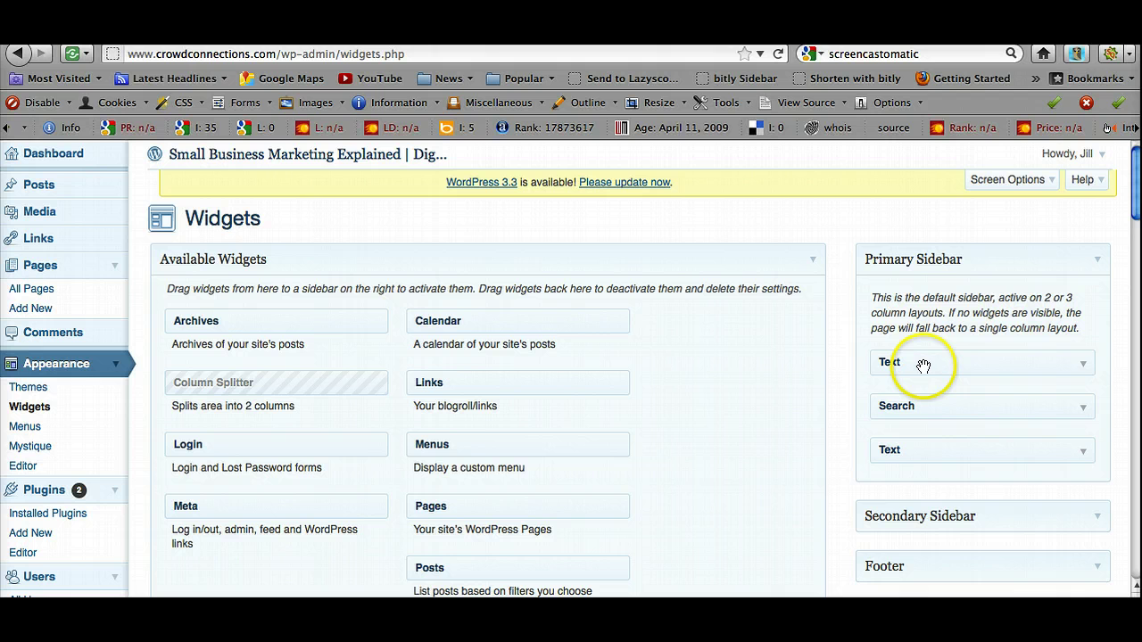
drag(912, 406, 909, 359)
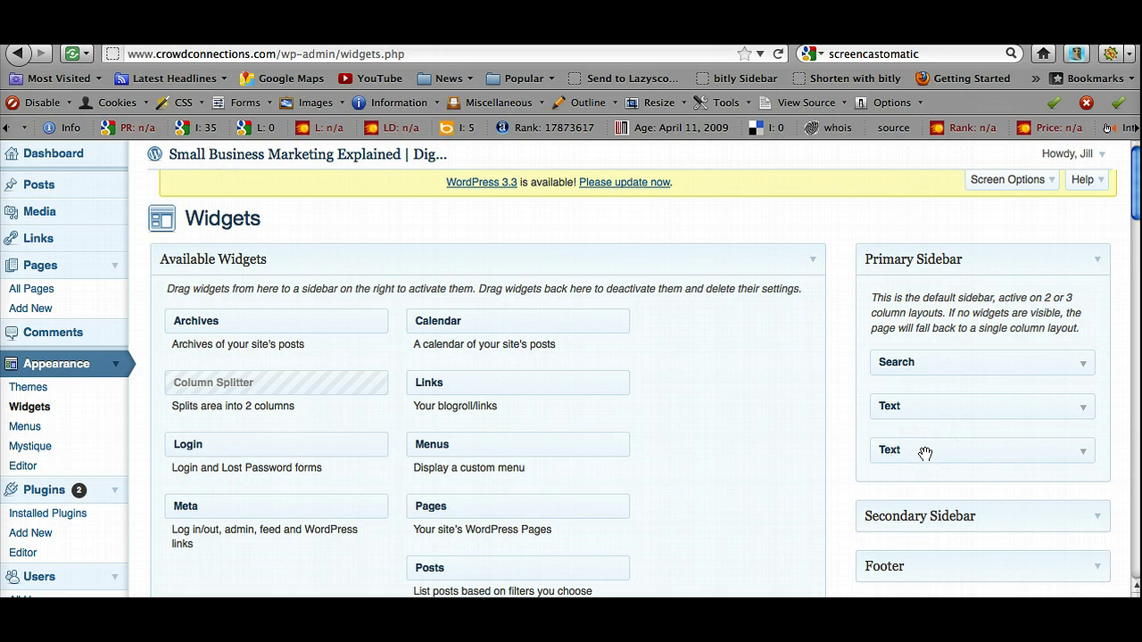
Add a Text widget at the end of the Primary Sidebar and title it "Free Stuff"
scroll(743, 444, down, 5)
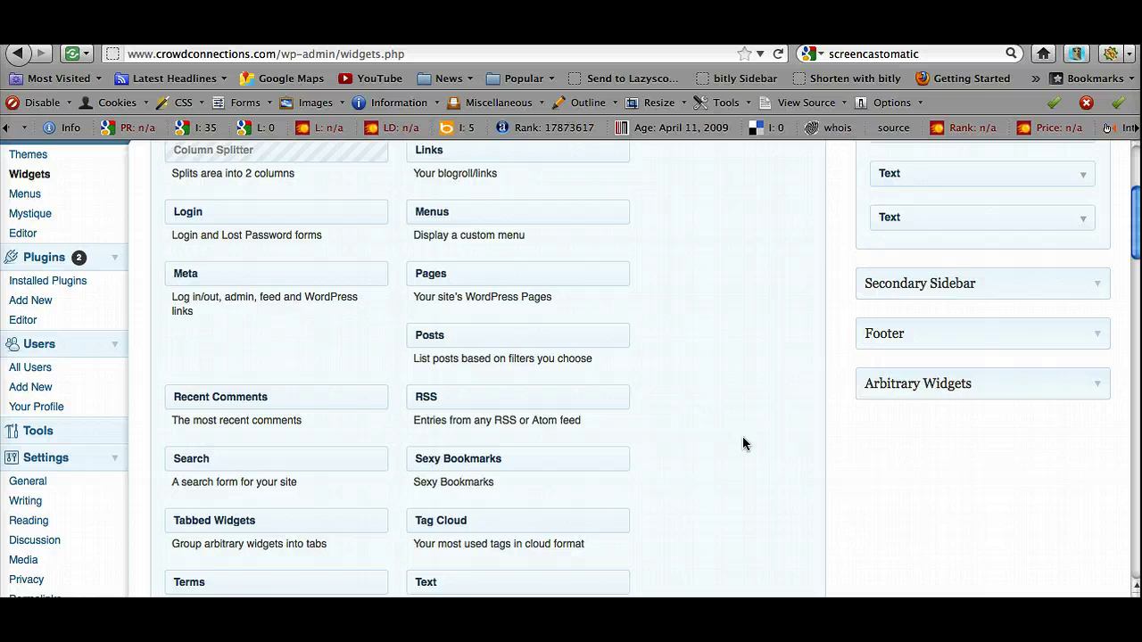
scroll(743, 436, down, 3)
drag(509, 491, 963, 324)
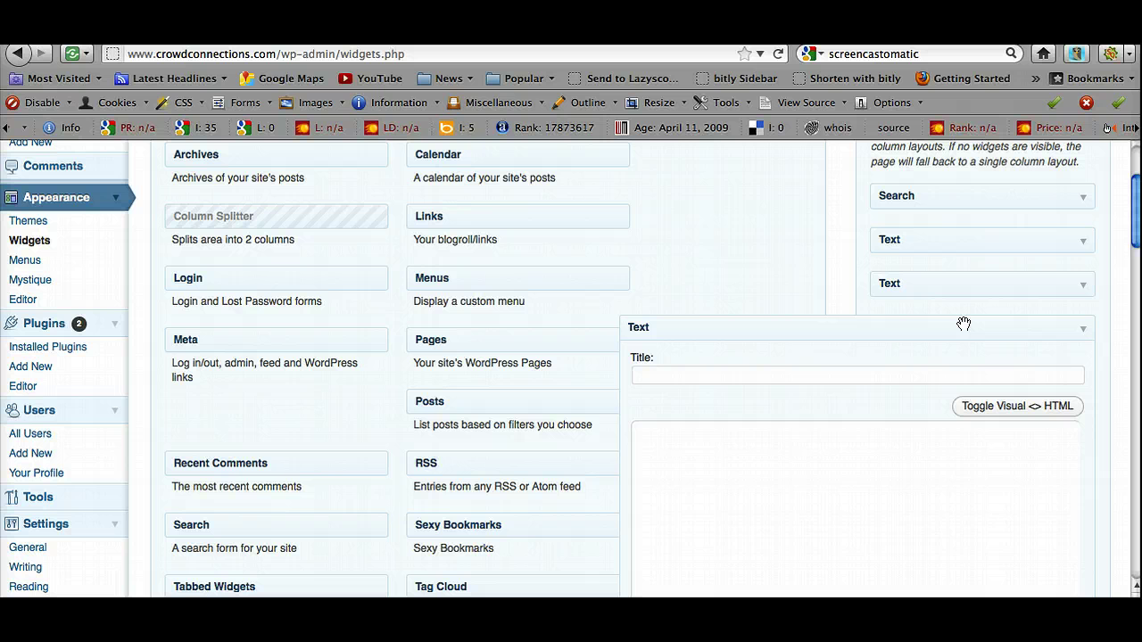
click(692, 375)
text(Free Stuff)
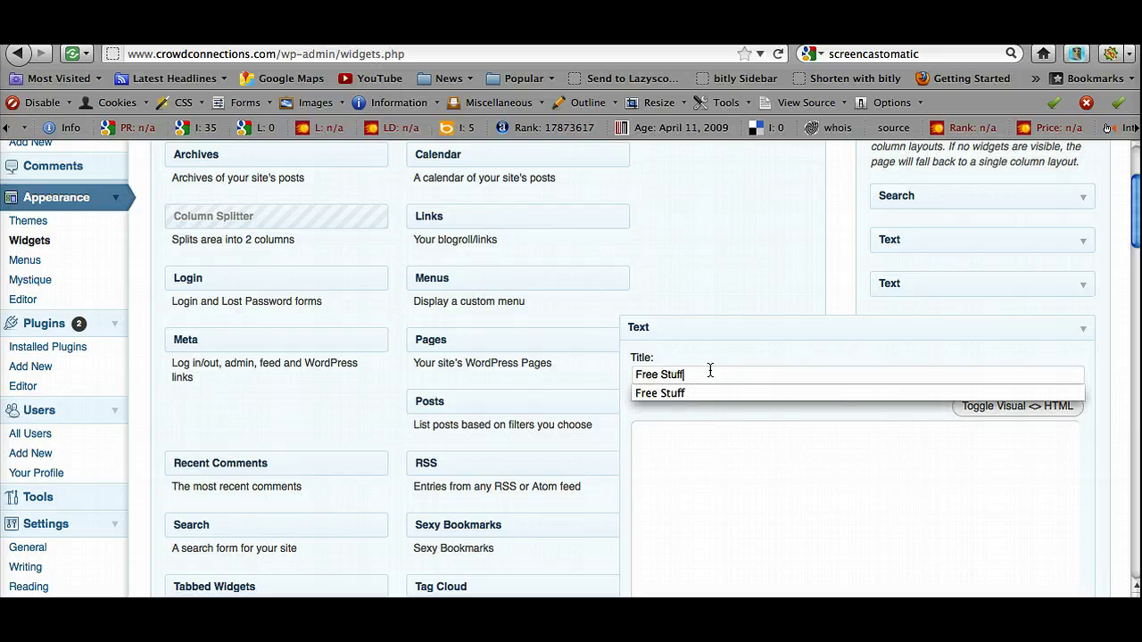
Enter the widget's body text "The Internet is full of all sorts of free marketing stuff, but it can be confusing. Hopefully my"
click(681, 444)
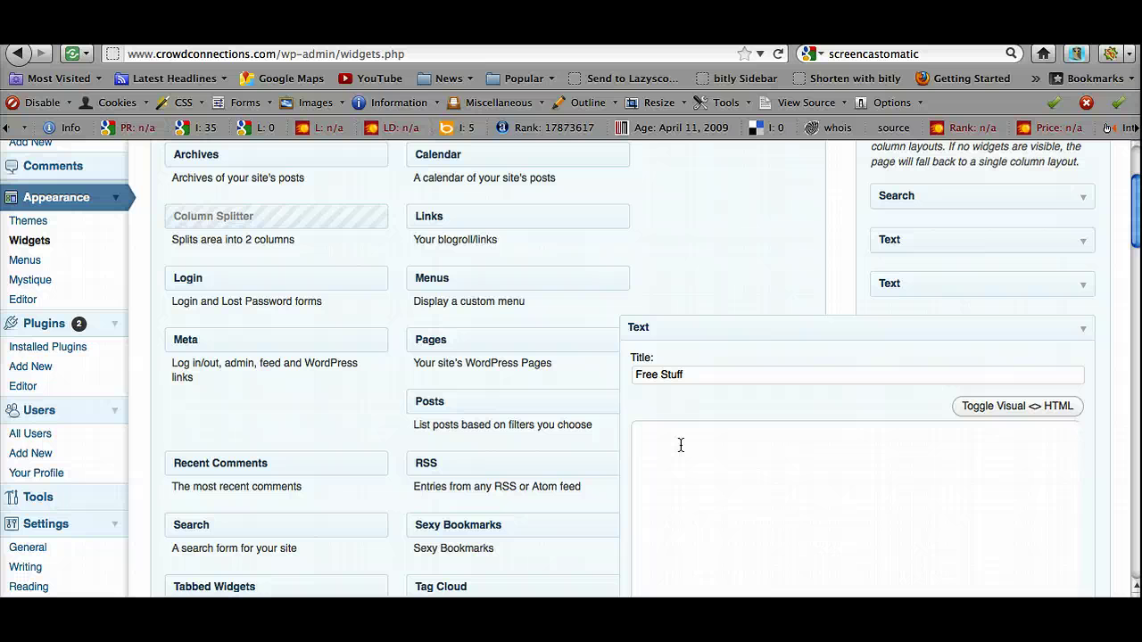
text(The Internet is full of all so)
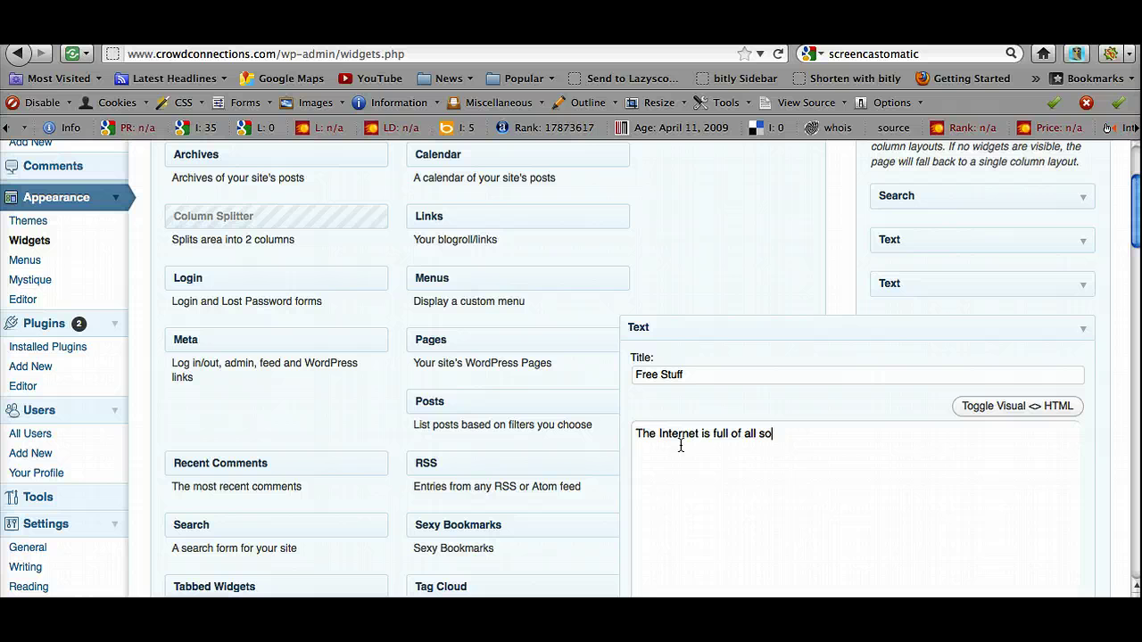
text(rts of free marketing stuff.)
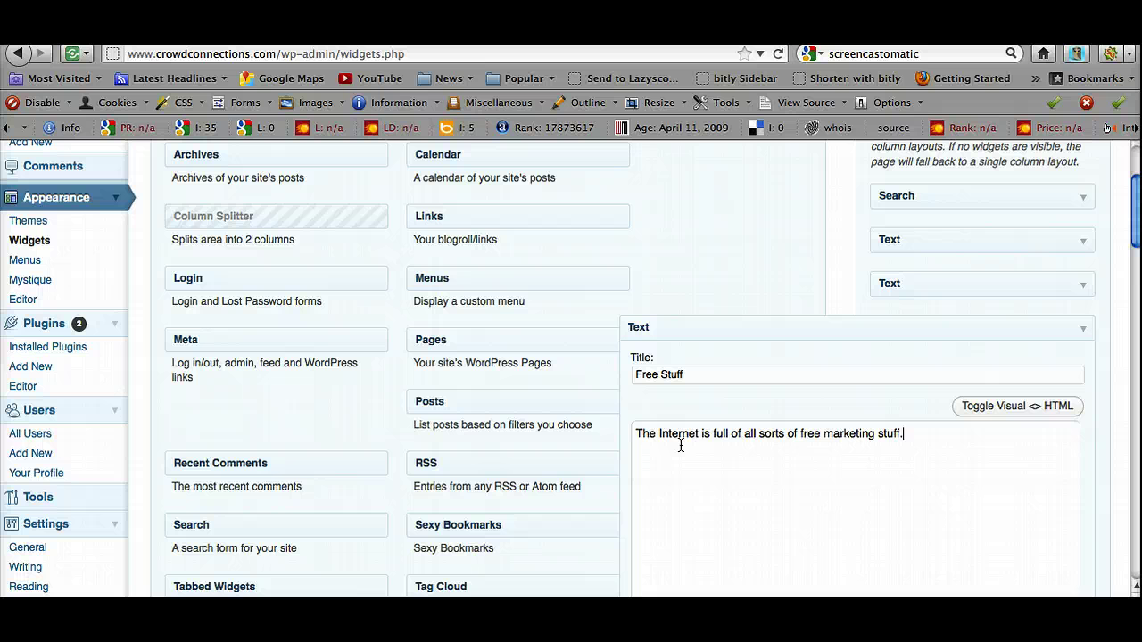
key(BackSpace)
text(, but it can be confusi)
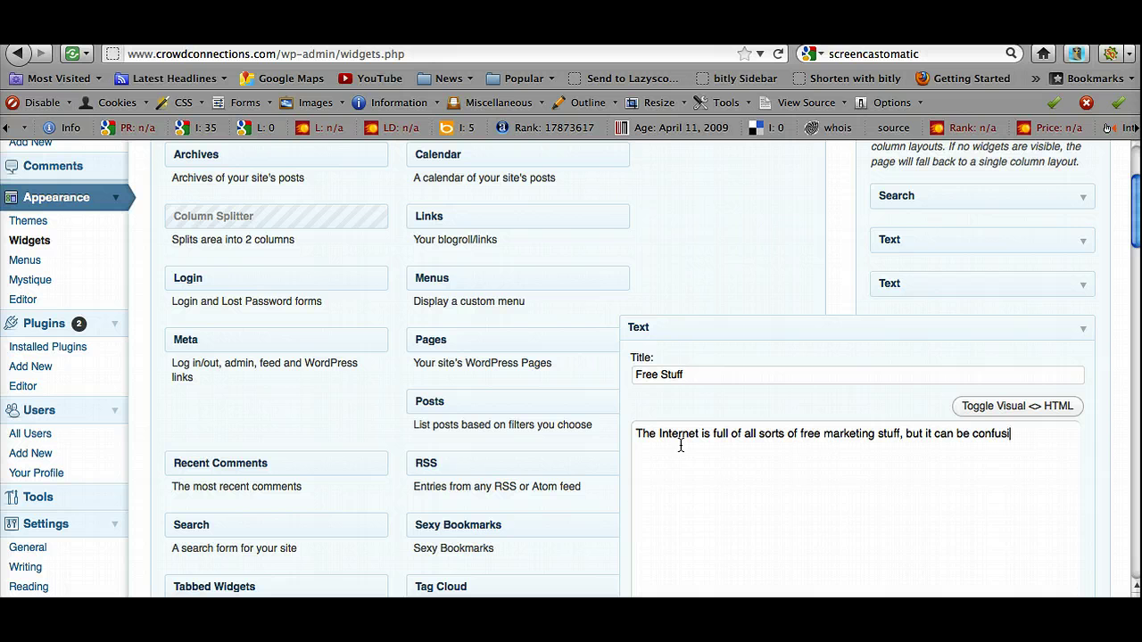
text(ng. Hopefully my)
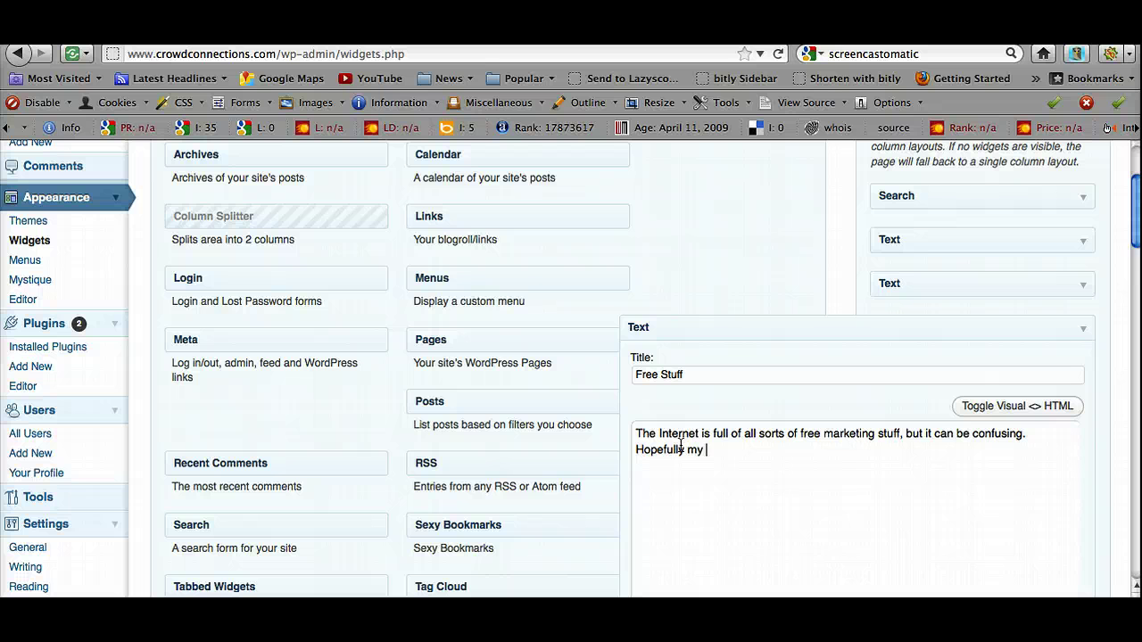
Finish the widget's body text with "selection of Free Small Business Marketing Tools will help you choose wisely."
text( selection of Free Sm)
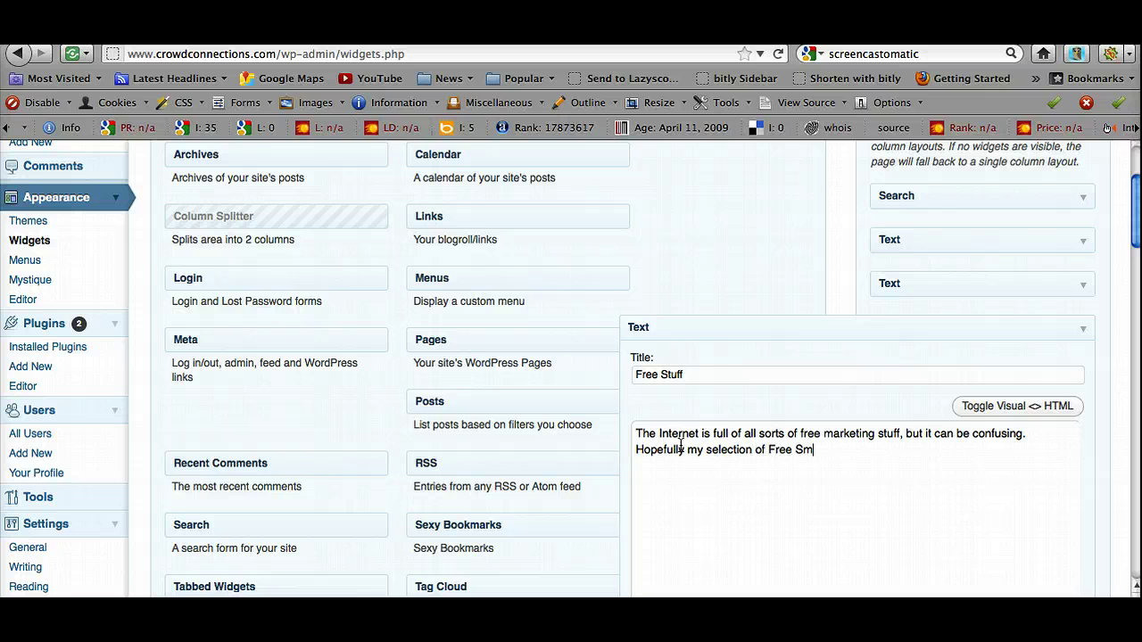
text(all Business Mark)
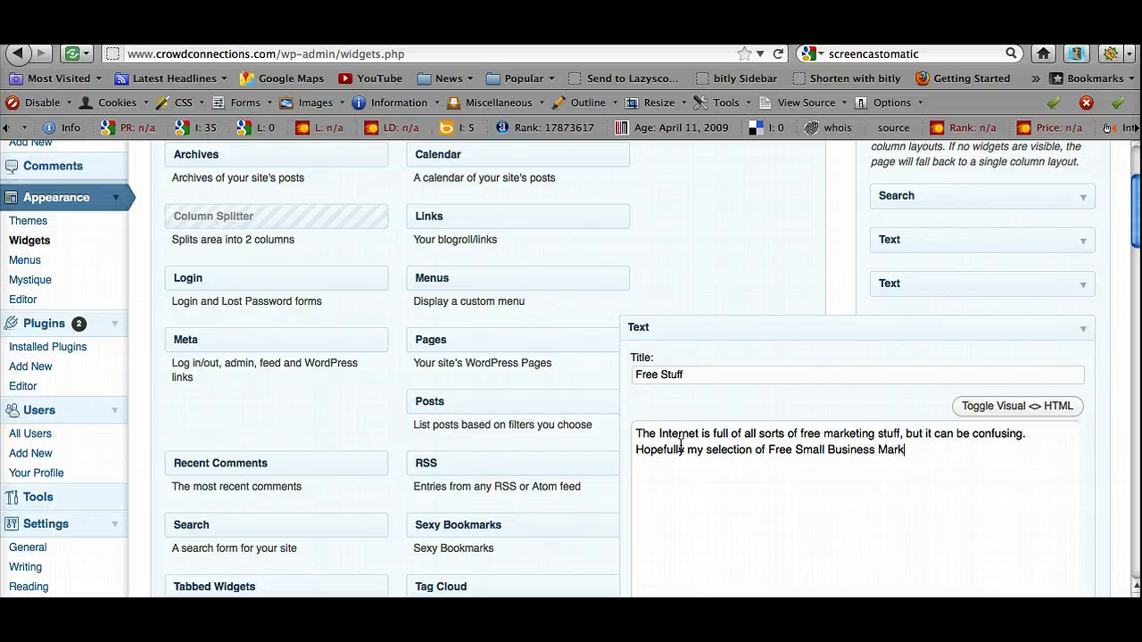
text(eting Tools will h)
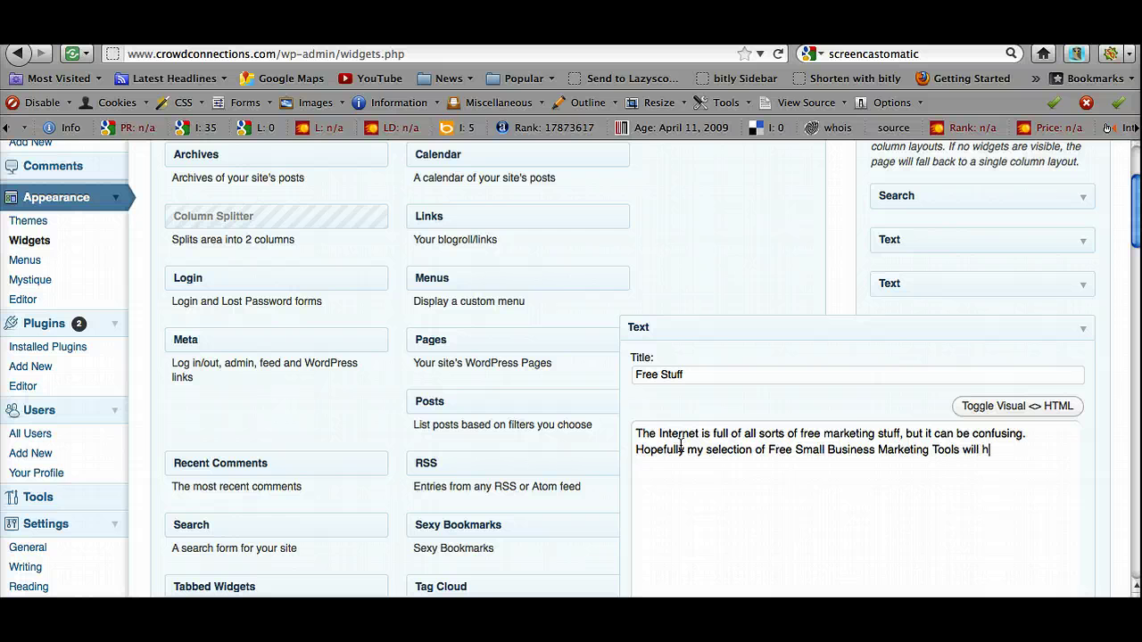
text(elp you choose wisel)
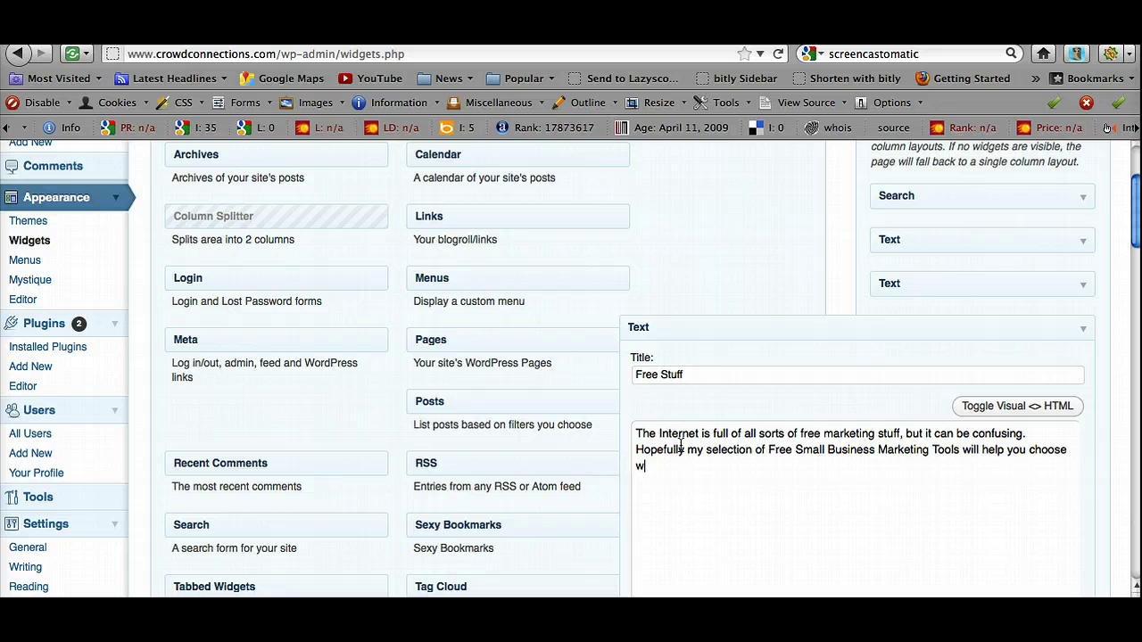
text(y.)
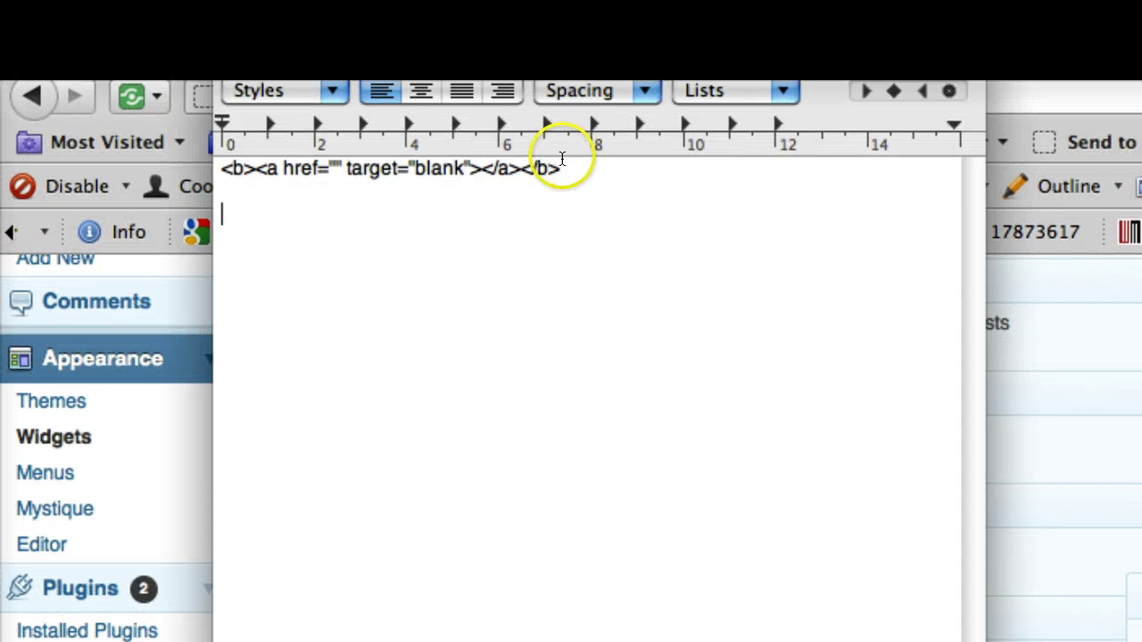
Copy the code <b><a href="" target="blank"></a></b> from the text document and paste it before "Free Small Business Marketing Tools" in the widget text
drag(562, 169, 209, 158)
key(super+c)
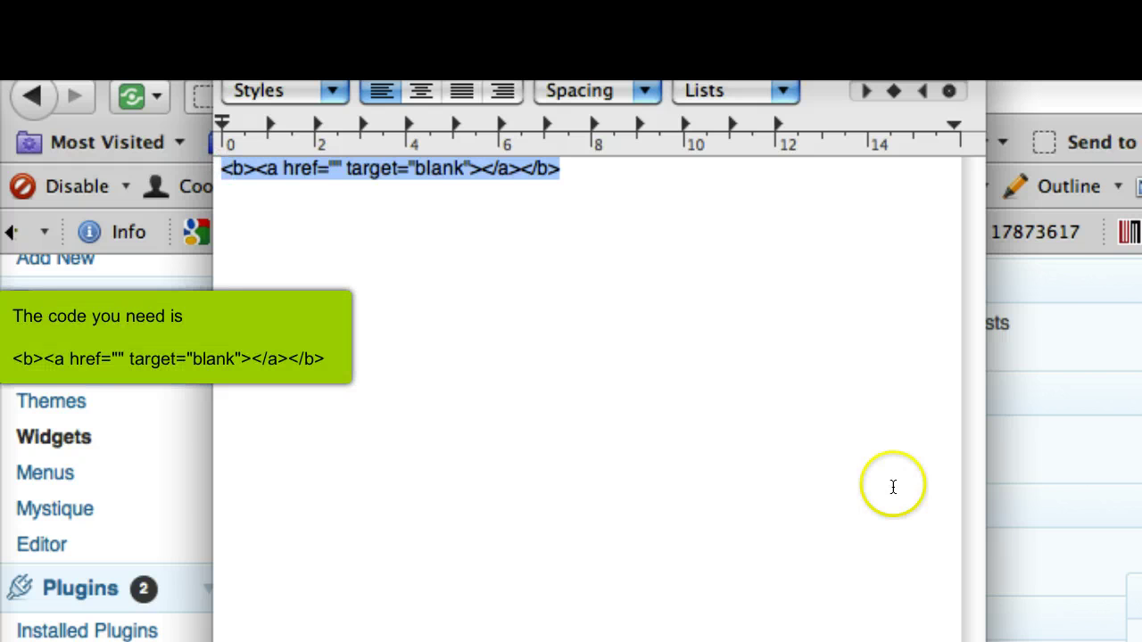
click(701, 479)
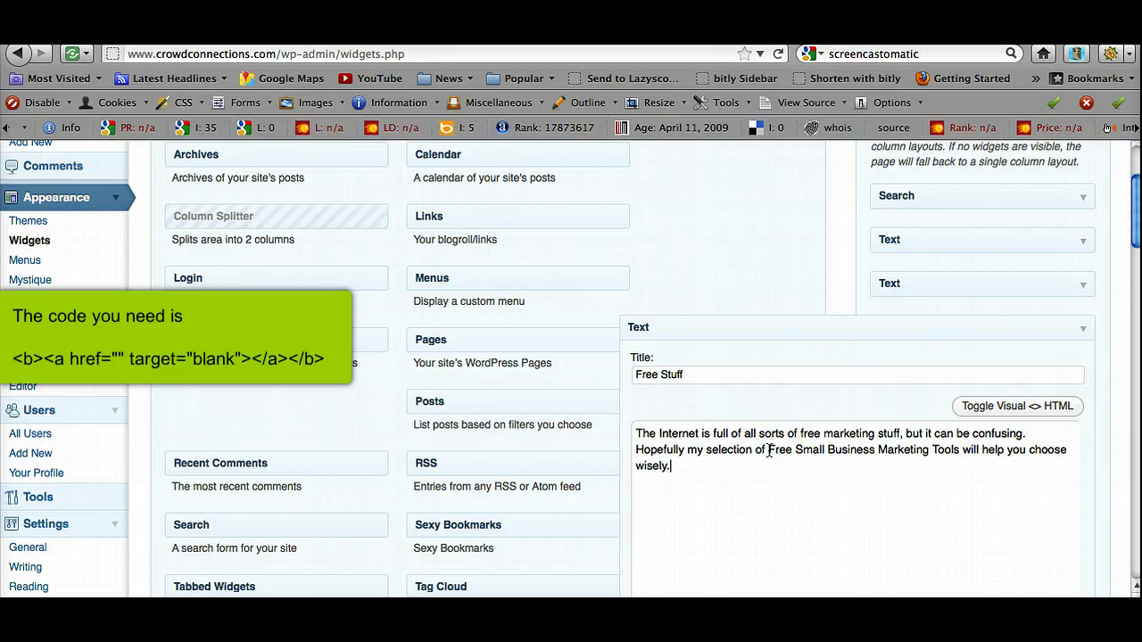
click(769, 450)
key(super+v)
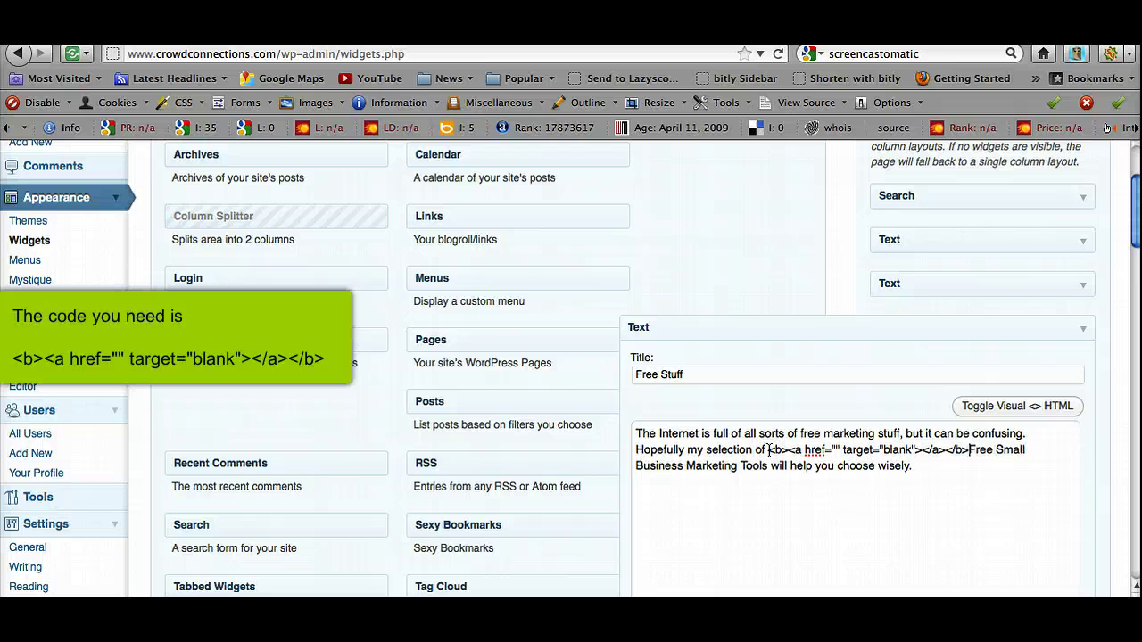
Move the phrase "Free Small Business Marketing Tools" between the opening link tag and the closing </a></b> tags
click(970, 448)
mouse_move(970, 449)
mouse_down()
mouse_move(890, 466)
mouse_move(769, 467)
mouse_up()
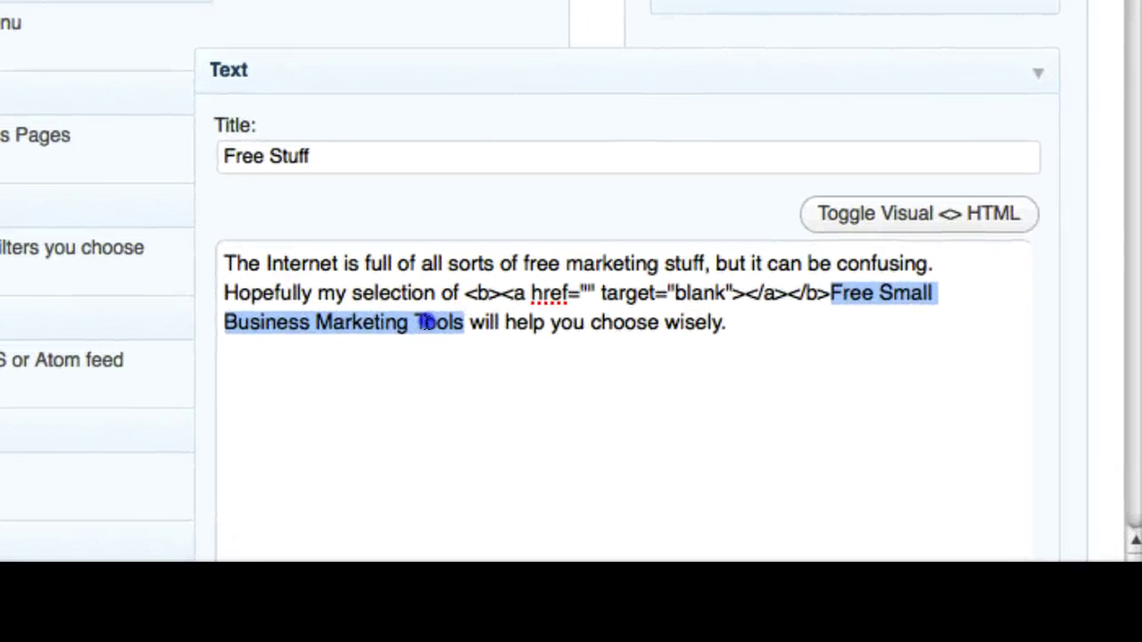
drag(503, 357, 546, 357)
drag(392, 281, 694, 248)
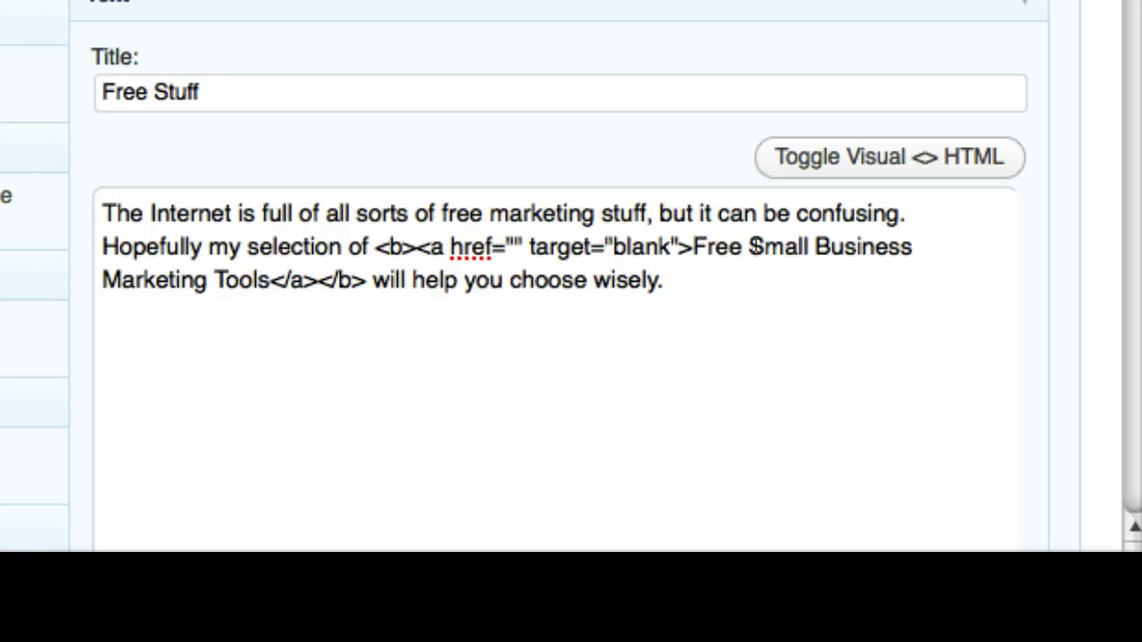
click(756, 317)
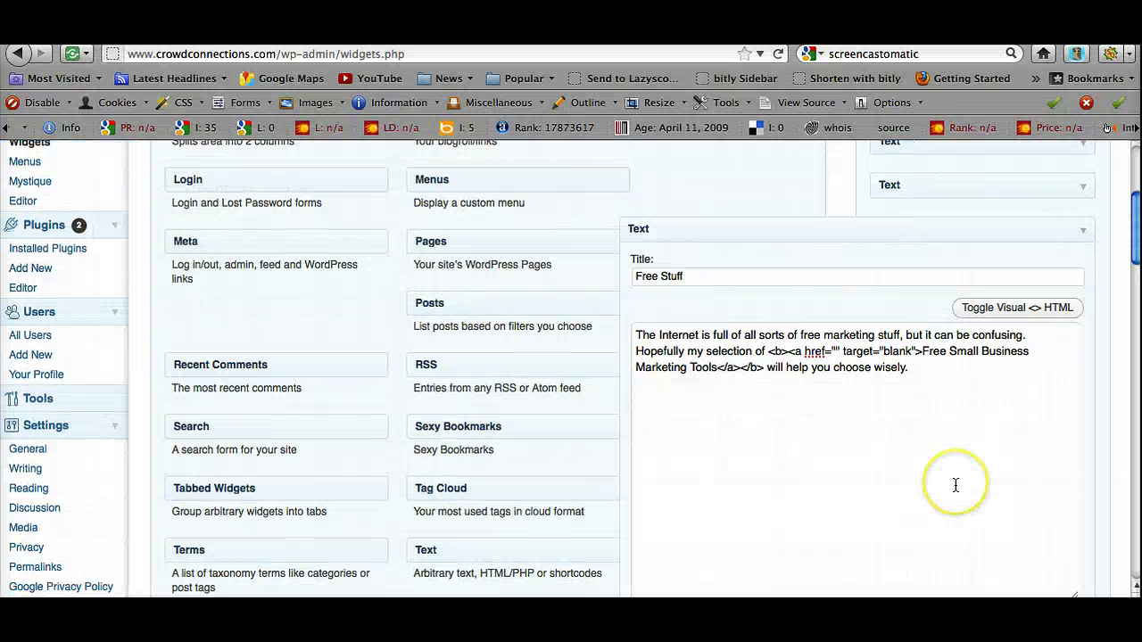
Save the Free Stuff text widget
scroll(745, 522, down, 3)
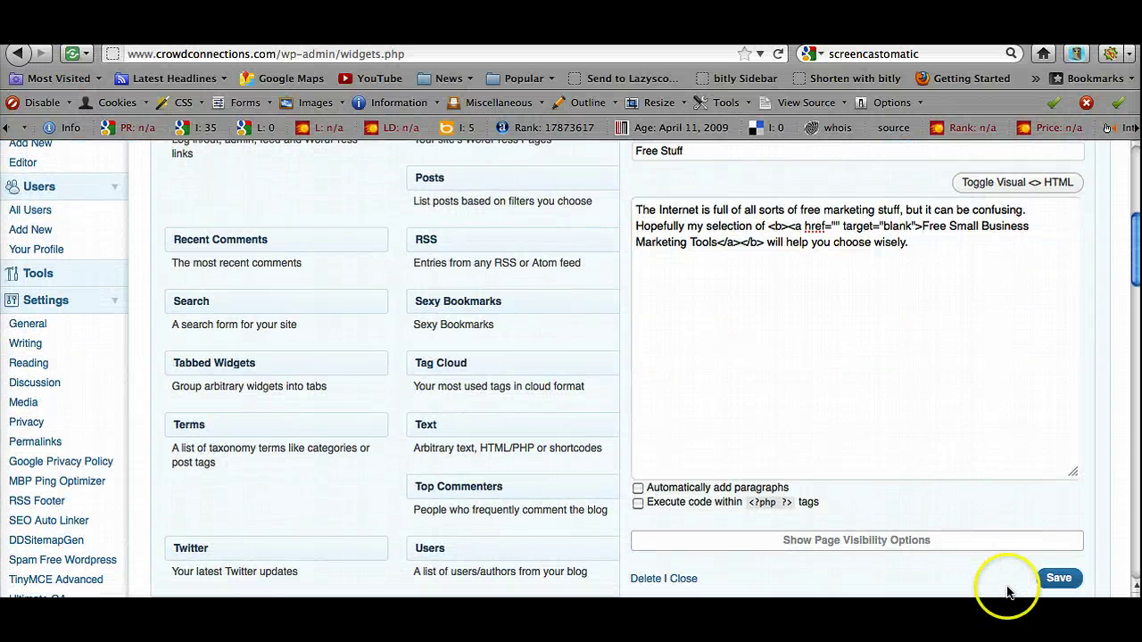
click(1058, 579)
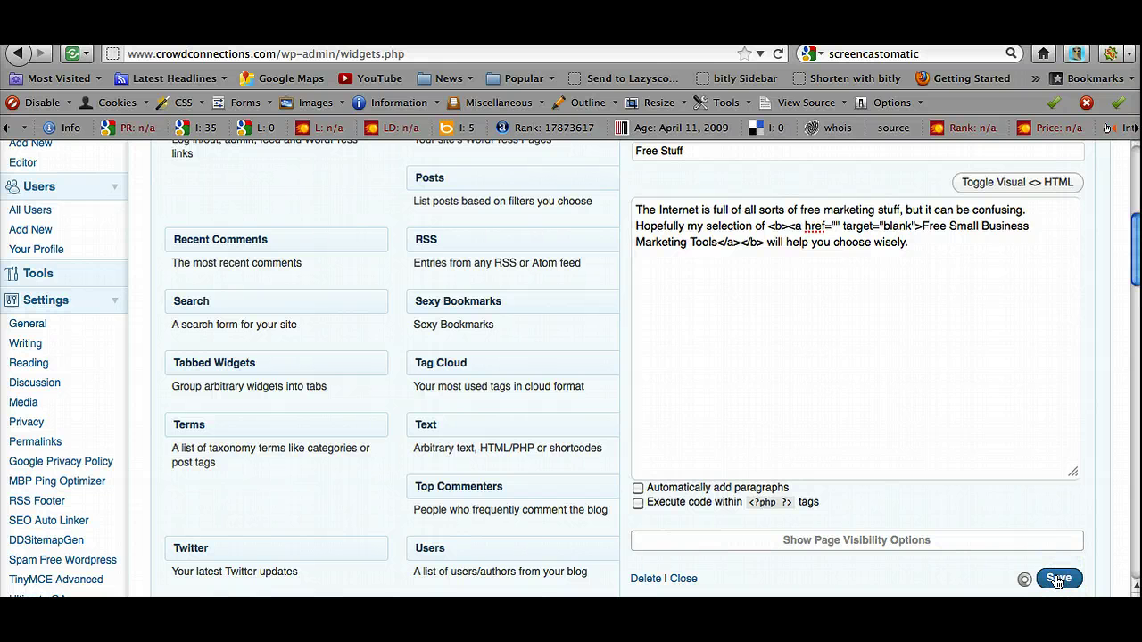
click(1027, 581)
click(805, 471)
Visit the site's Free Resources page and copy its full web address
scroll(805, 471, up, 5)
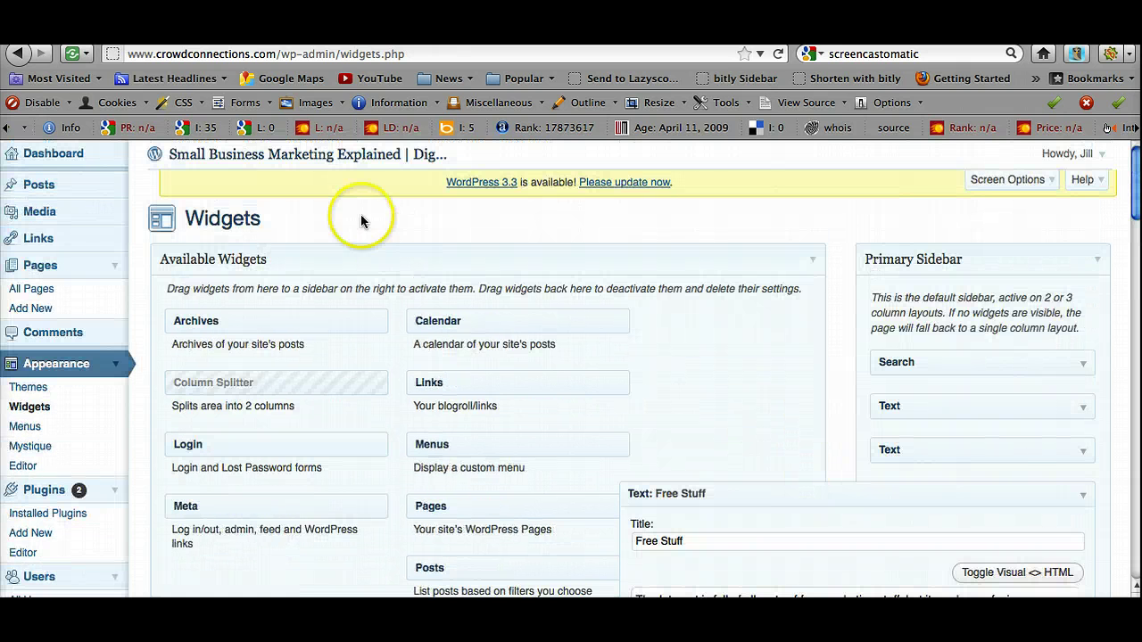
click(334, 156)
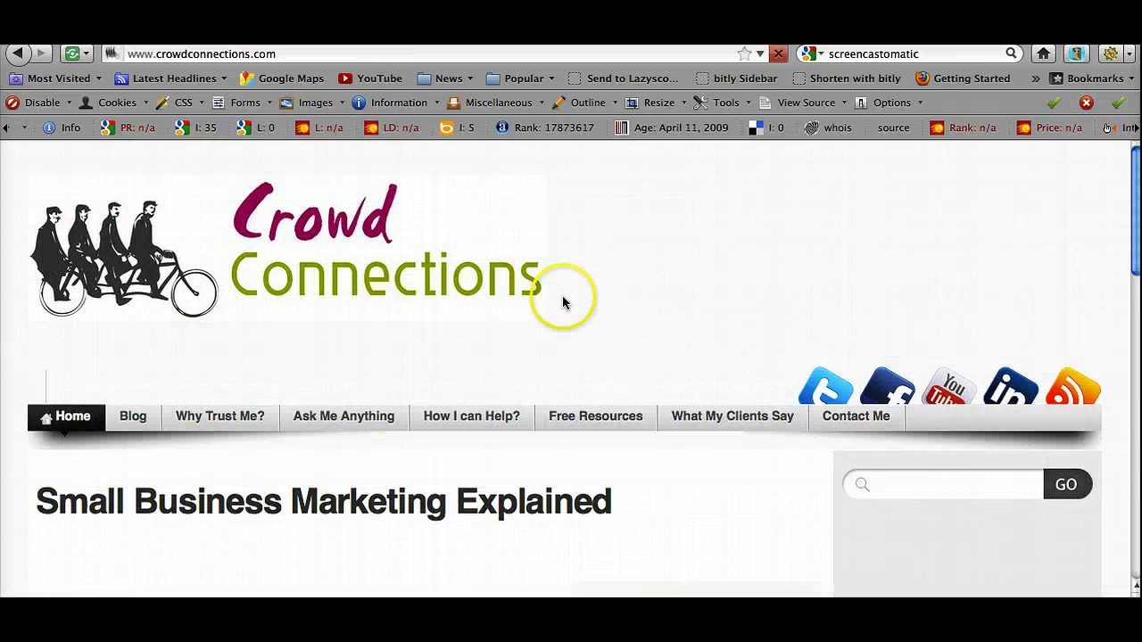
click(594, 419)
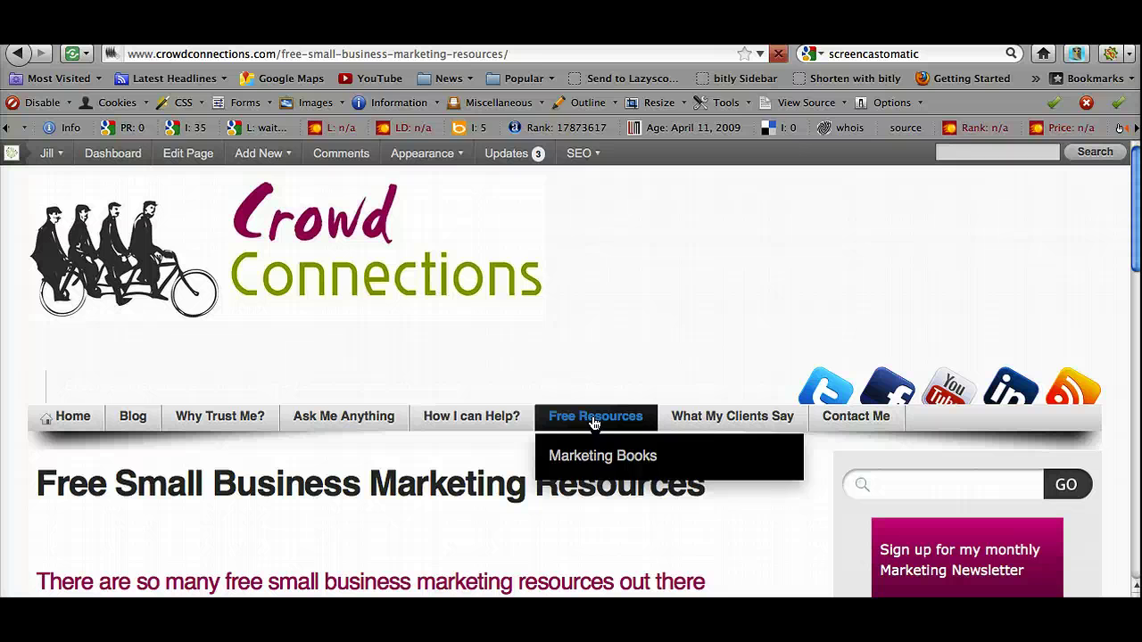
click(523, 53)
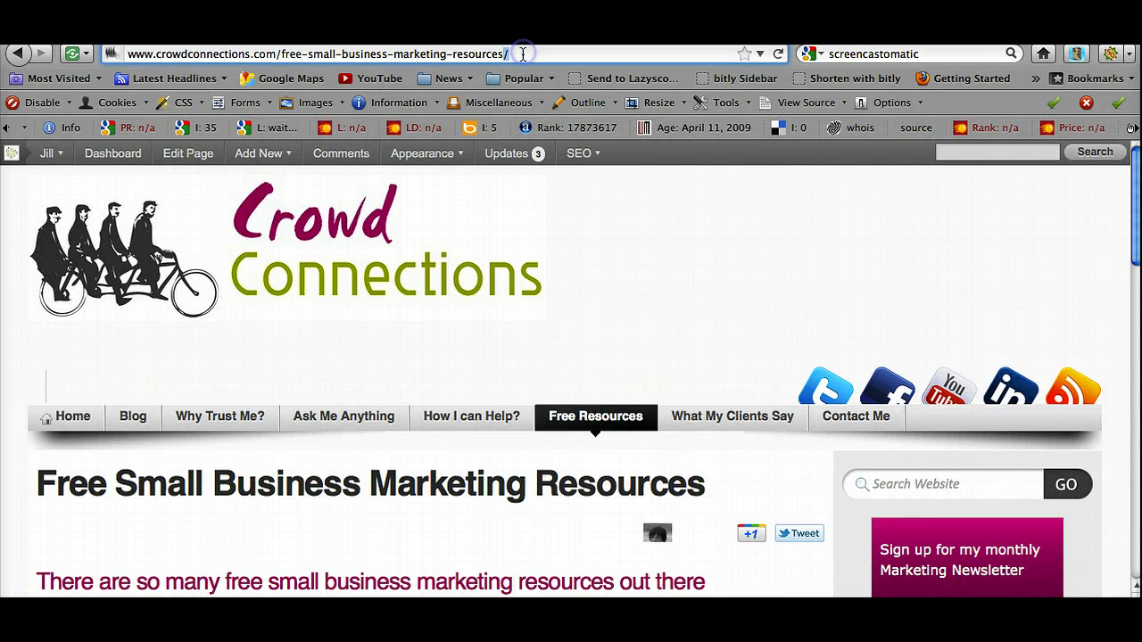
click(523, 53)
key(super+c)
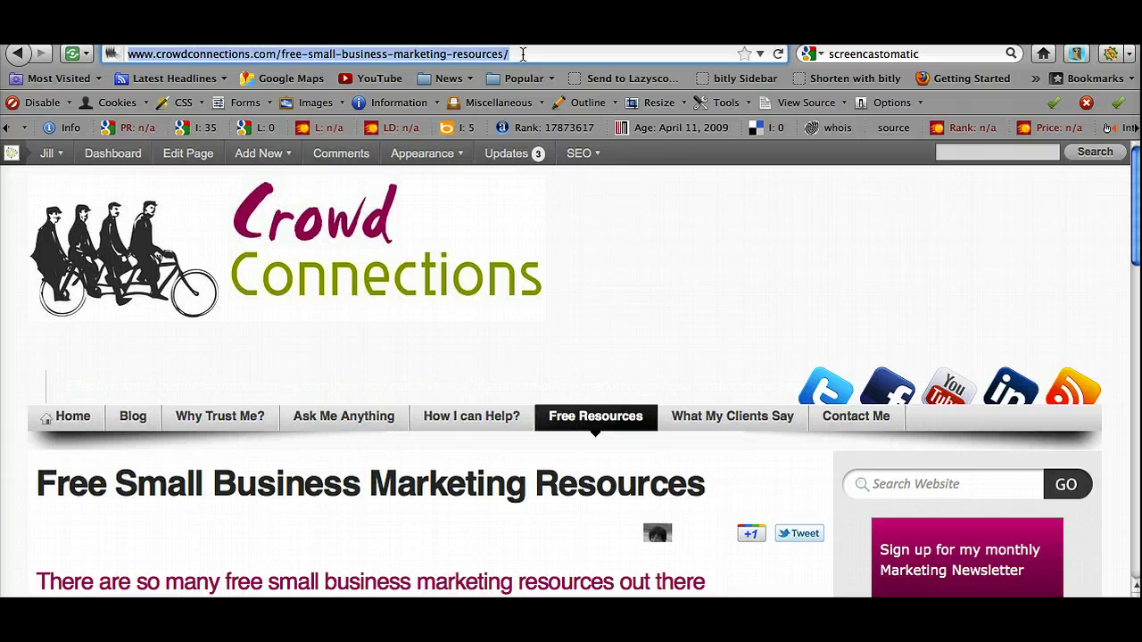
click(464, 52)
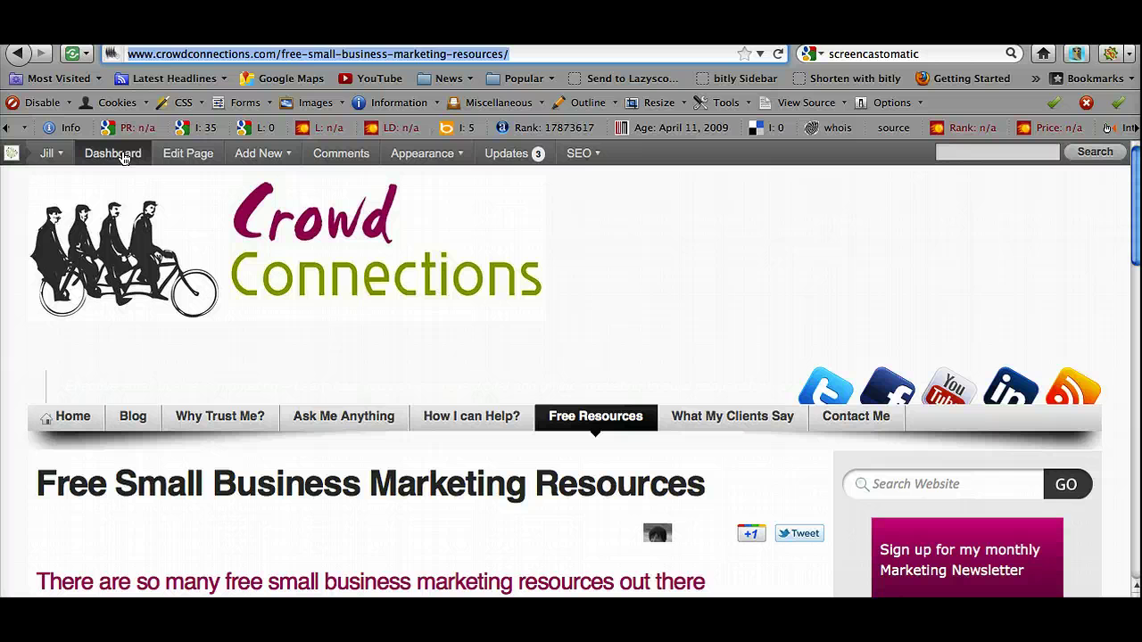
Reopen the Free Stuff text widget from the dashboard and paste the copied Free Resources page address between the href quotation marks
click(123, 157)
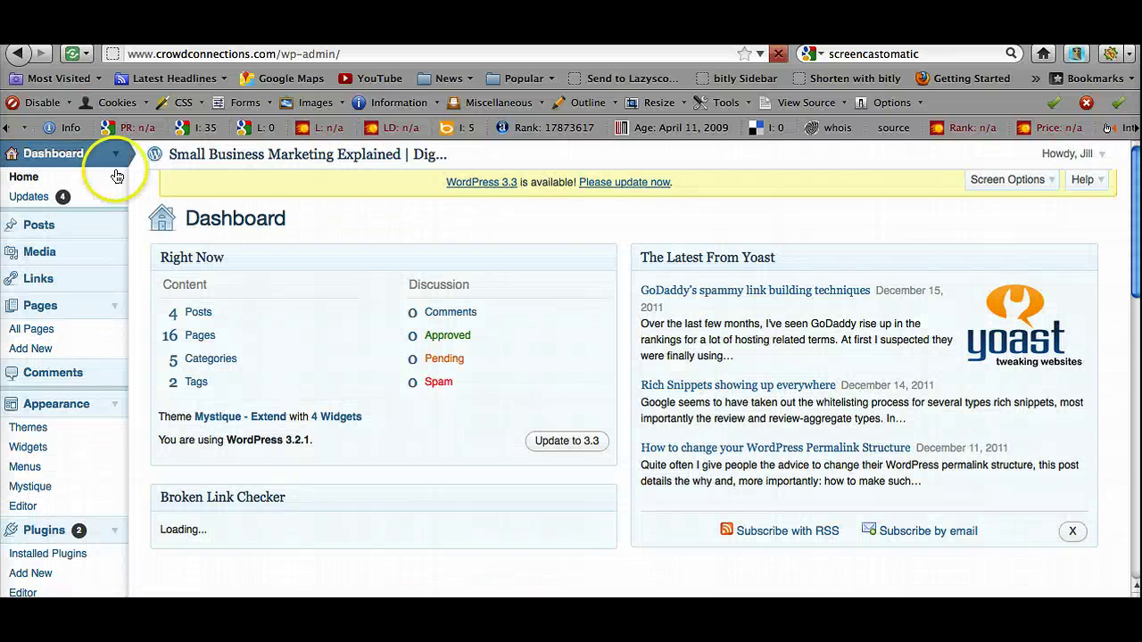
click(67, 451)
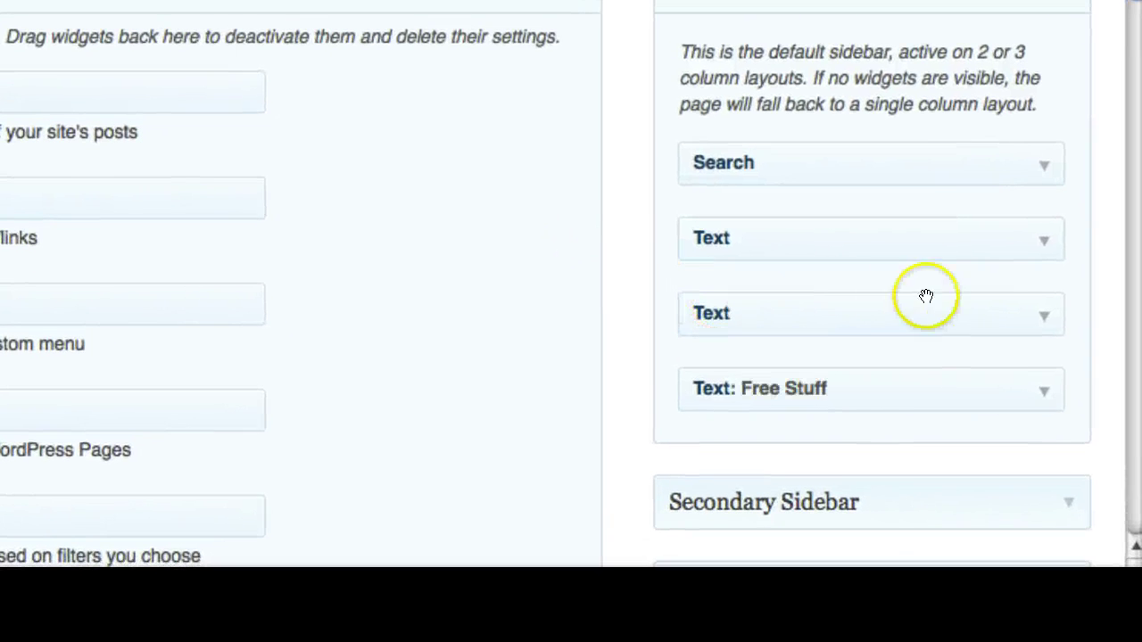
click(1045, 401)
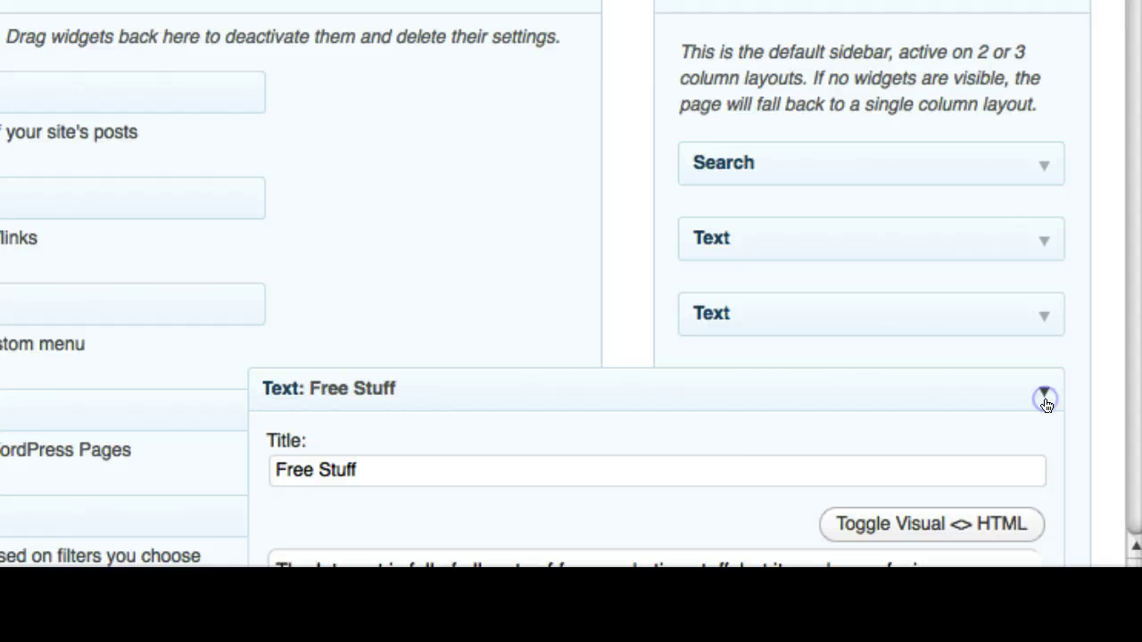
scroll(706, 455, down, 7)
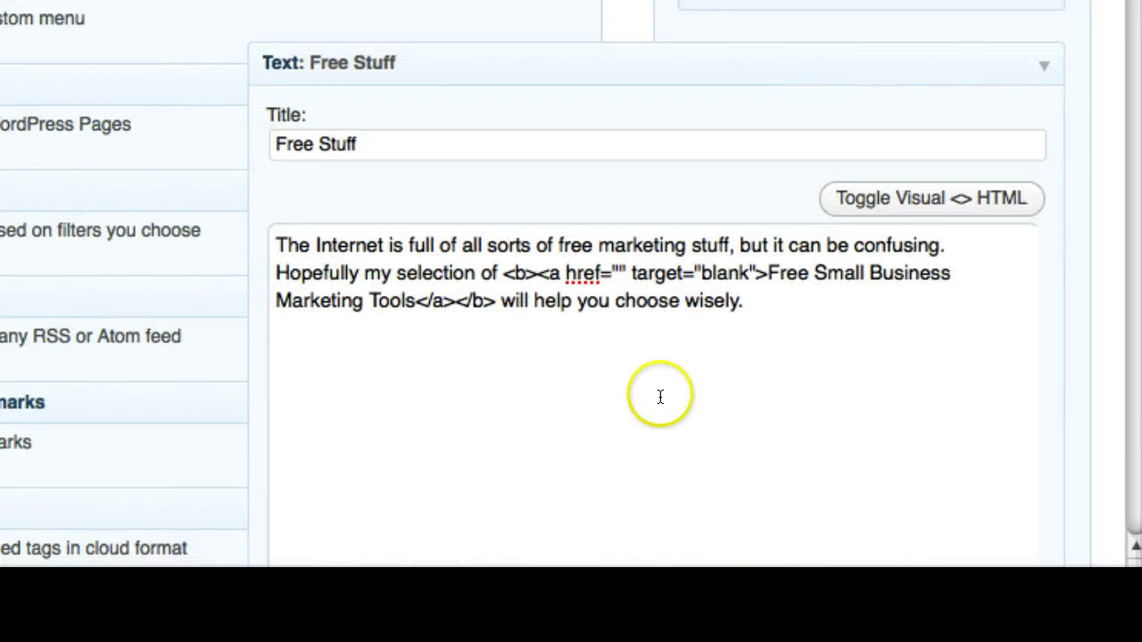
click(617, 273)
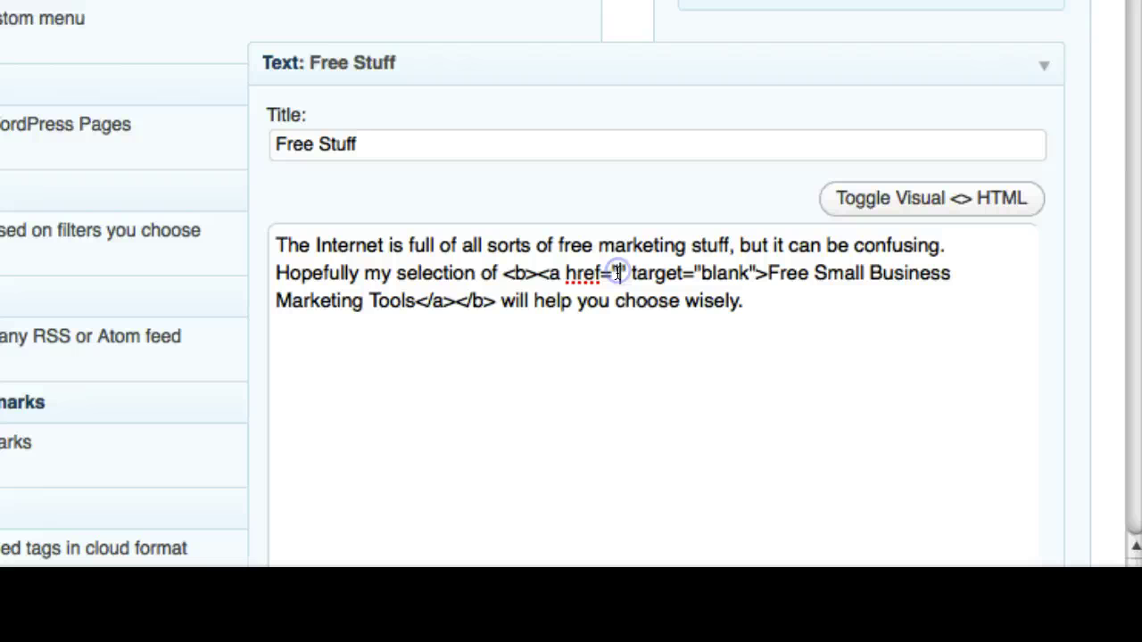
key(super+v)
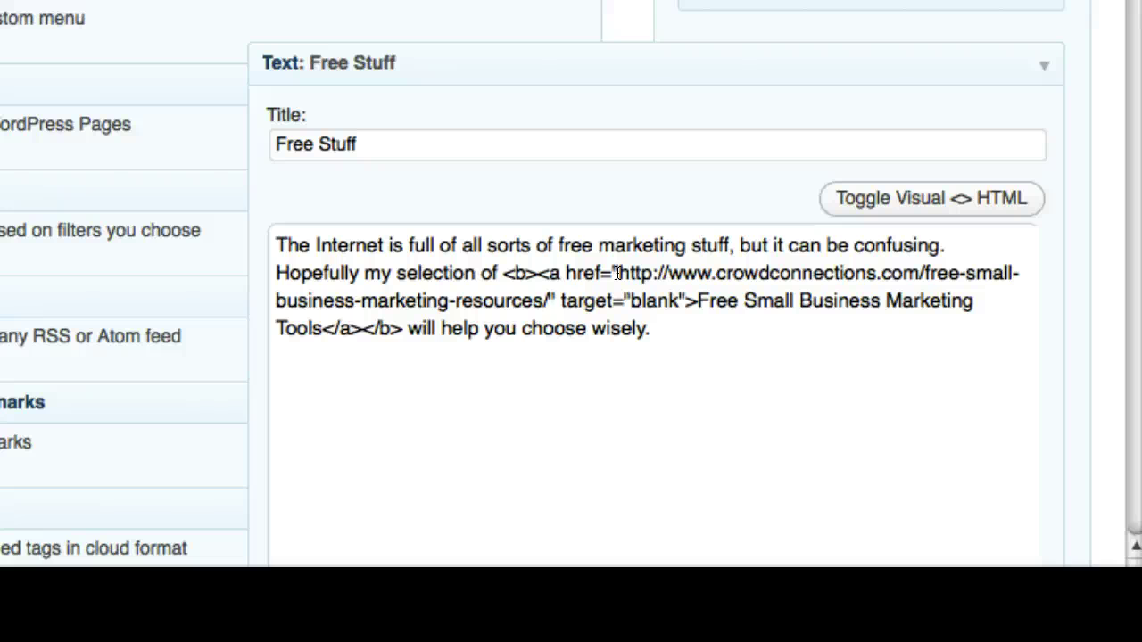
click(660, 314)
Enable automatic paragraph insertion for the Free Stuff text widget
scroll(660, 329, down, 1)
scroll(662, 332, down, 5)
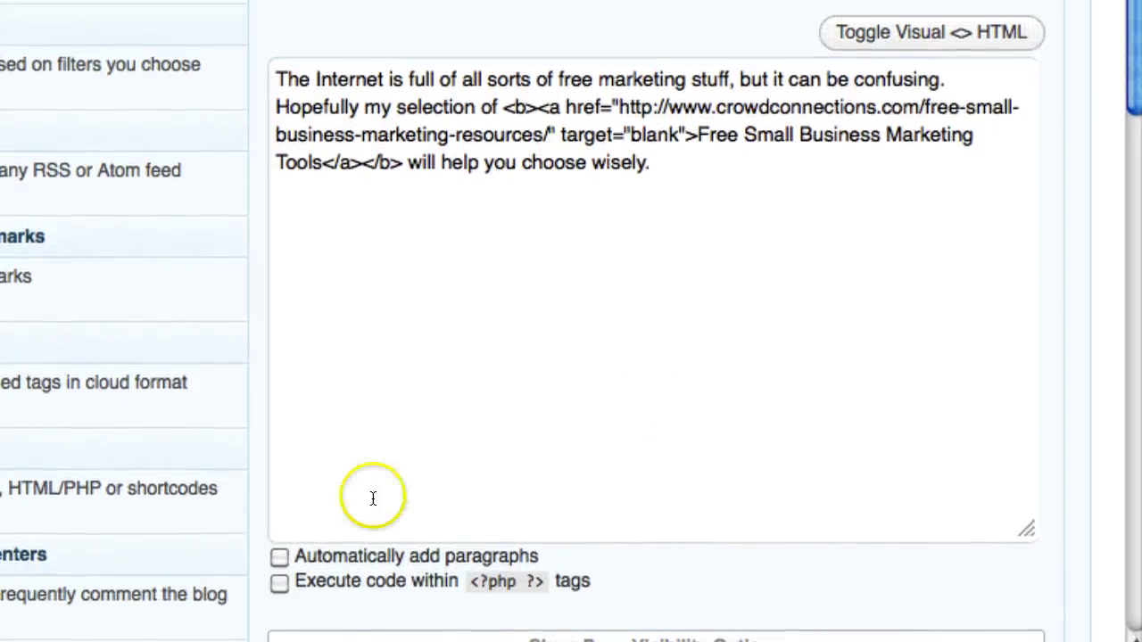
click(279, 615)
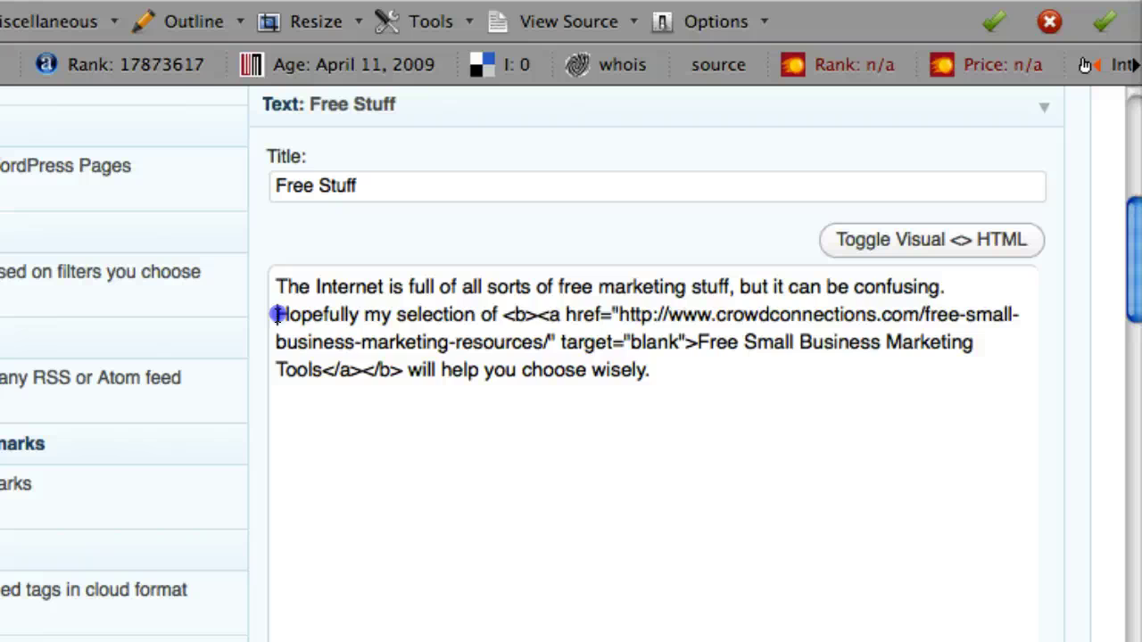
Insert line breaks before <b> and after </b> so the link code is on separate lines from the surrounding widget text
key(BackSpace)
key(Return)
click(501, 314)
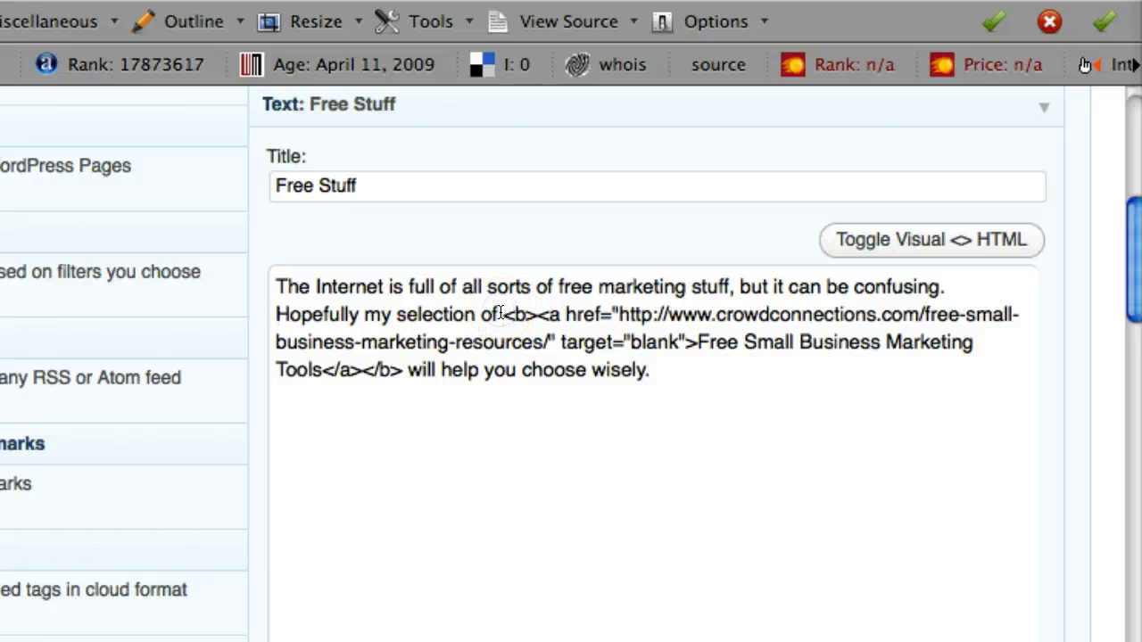
key(Return)
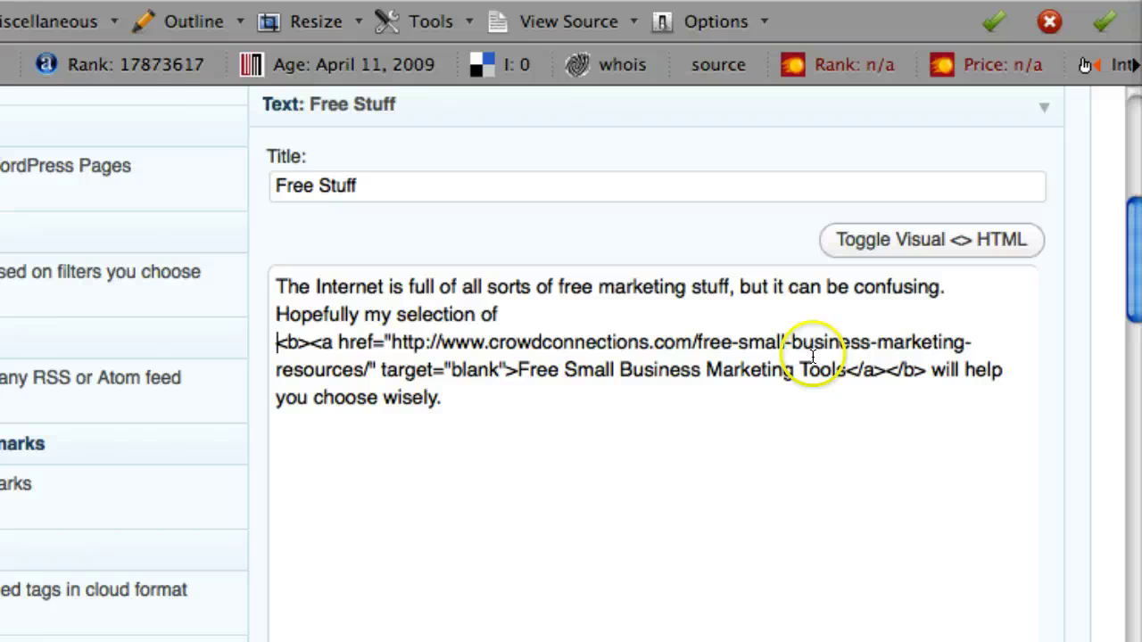
click(927, 370)
key(Return)
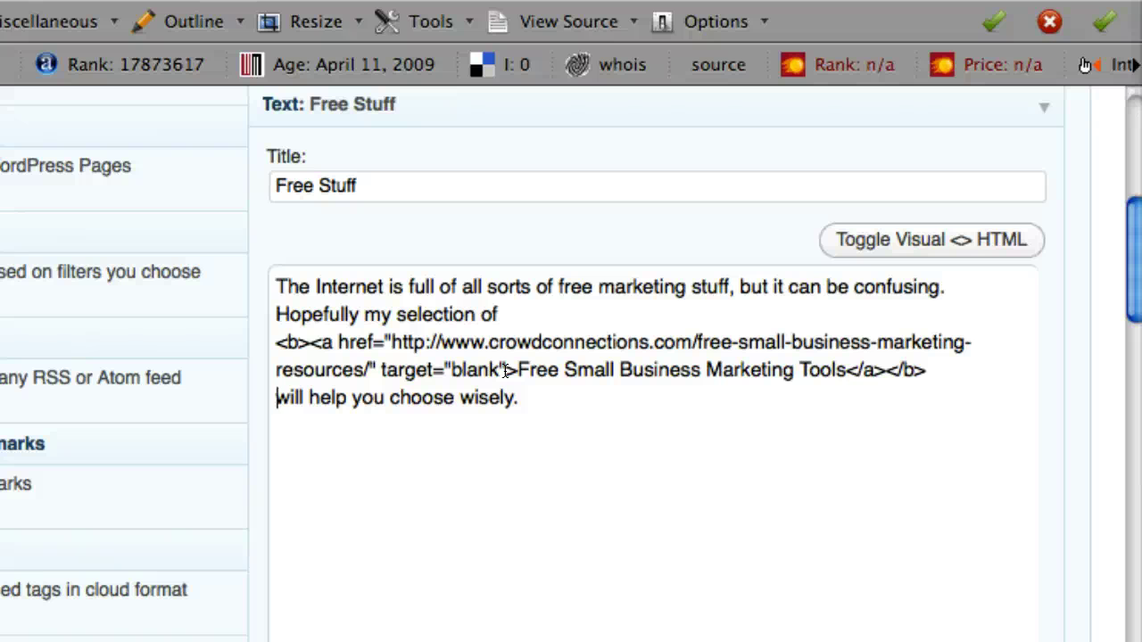
Delete the target="blank" attribute from the link tag, leaving the closing quotation mark of the address directly before the > bracket
drag(507, 371, 380, 373)
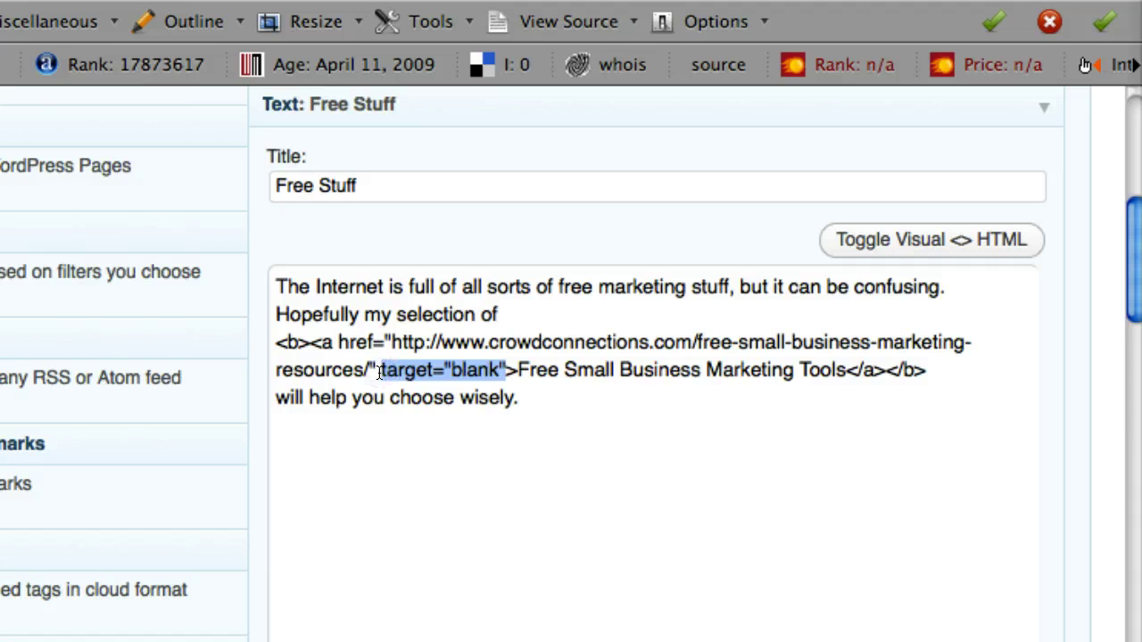
key(BackSpace)
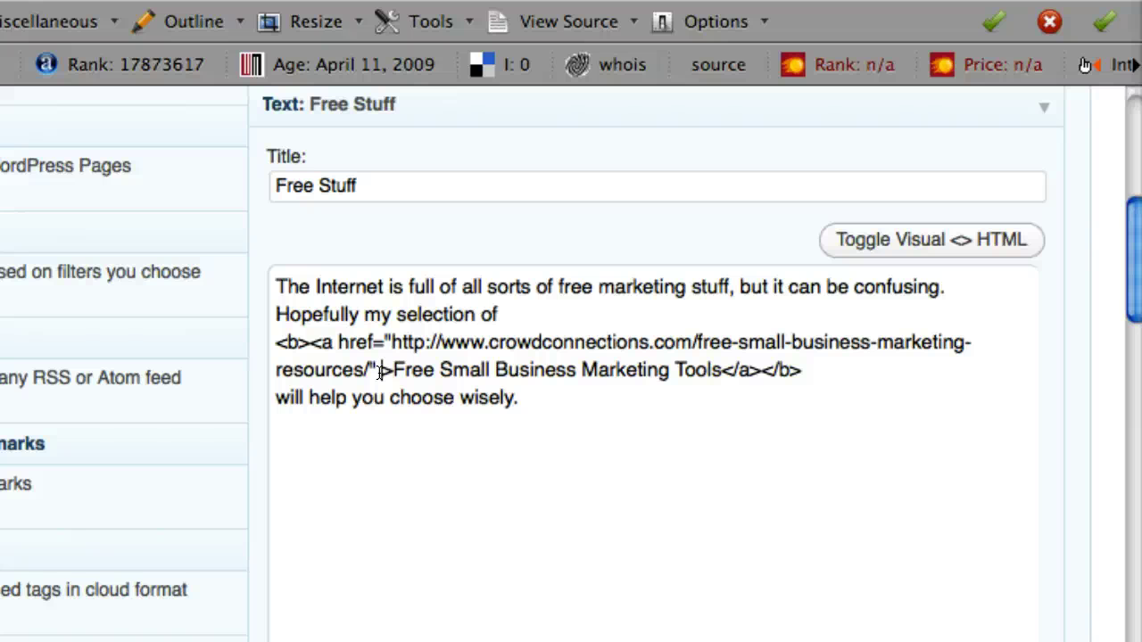
key(BackSpace)
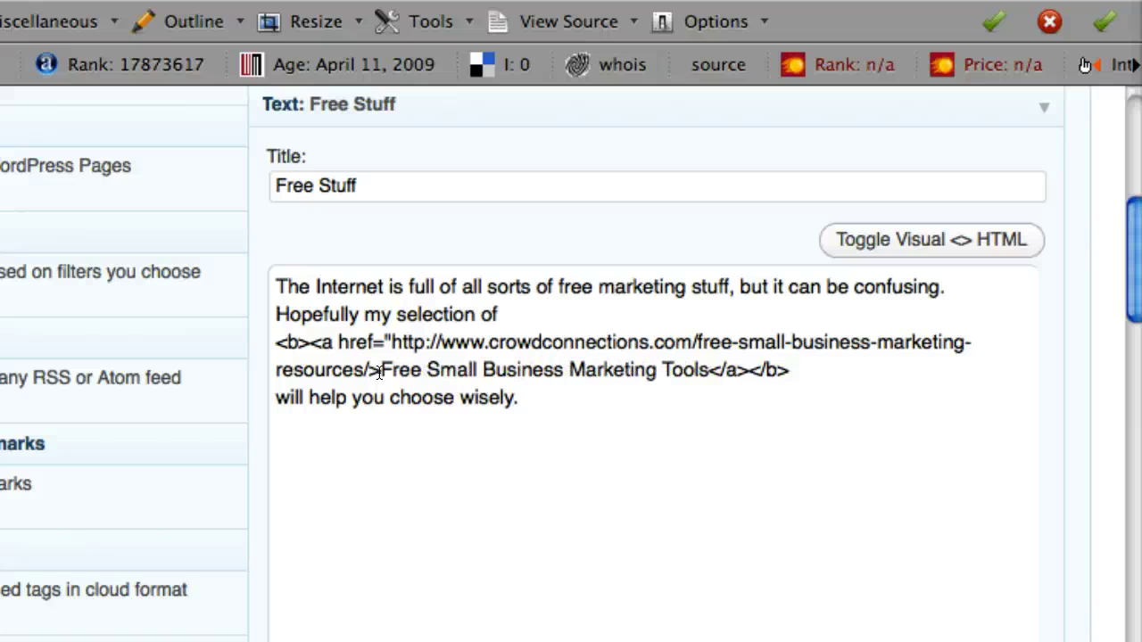
text(")
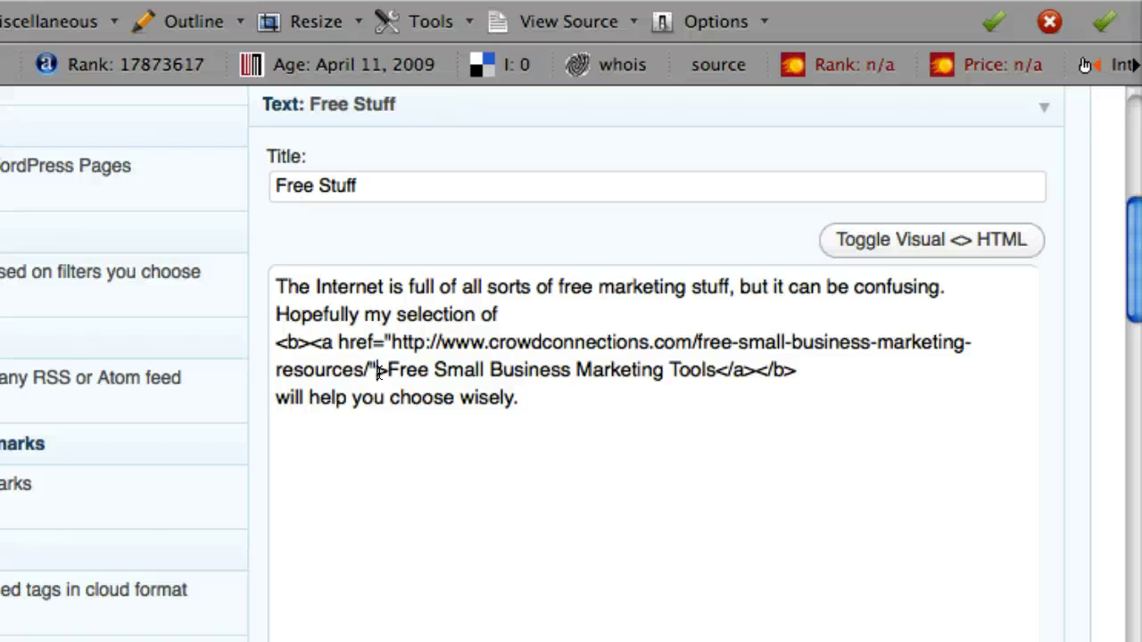
click(378, 373)
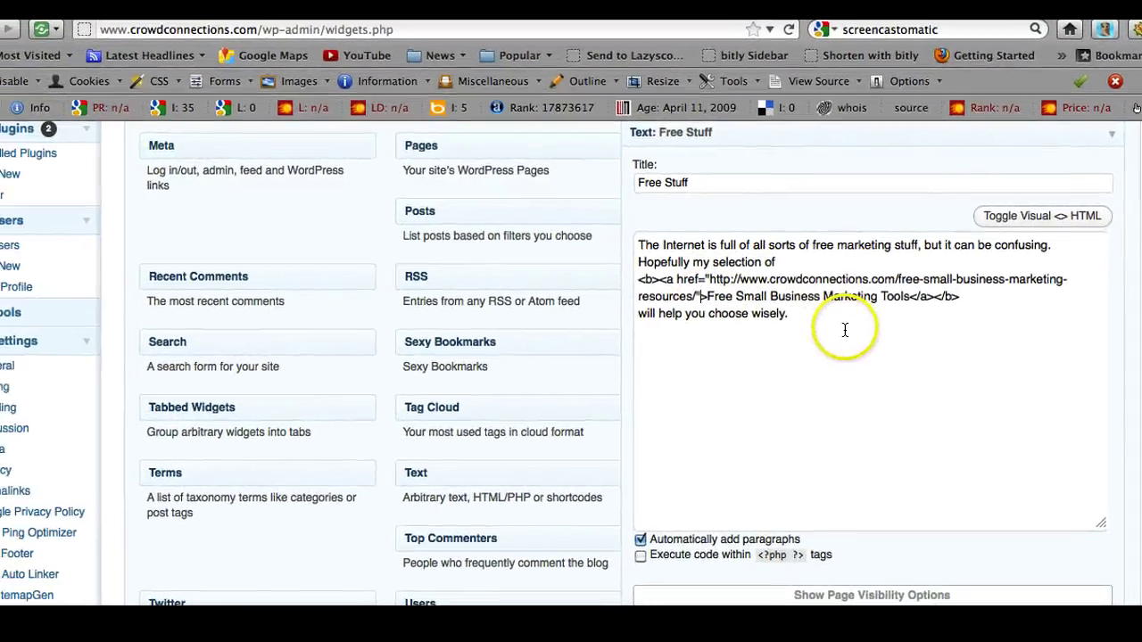
Save the Free Stuff text widget and close its settings
scroll(842, 372, down, 3)
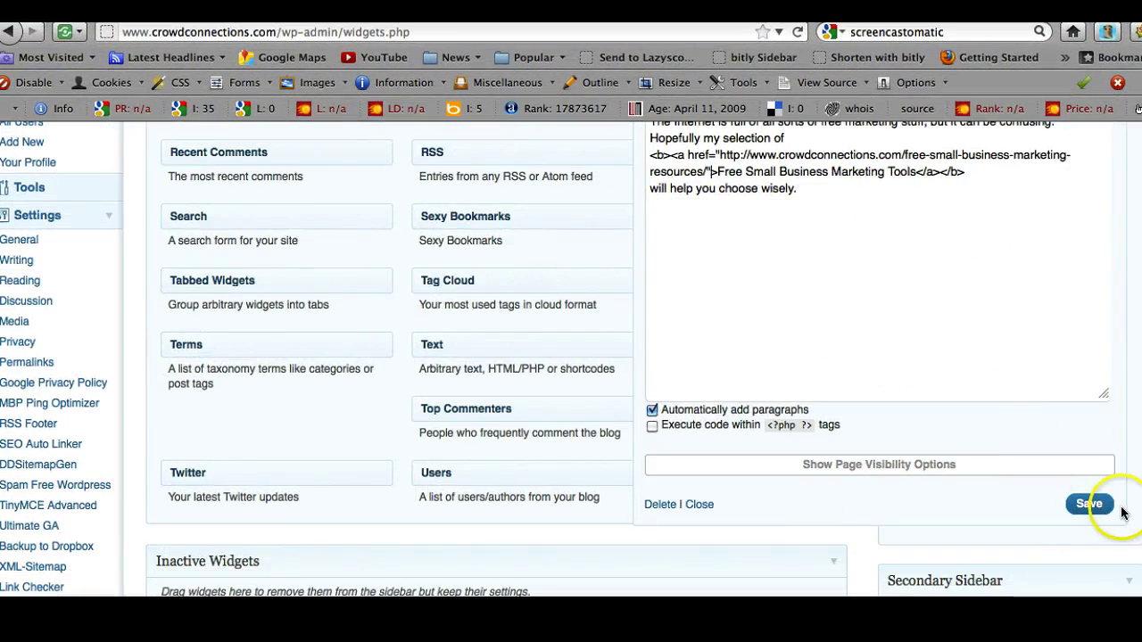
click(1090, 506)
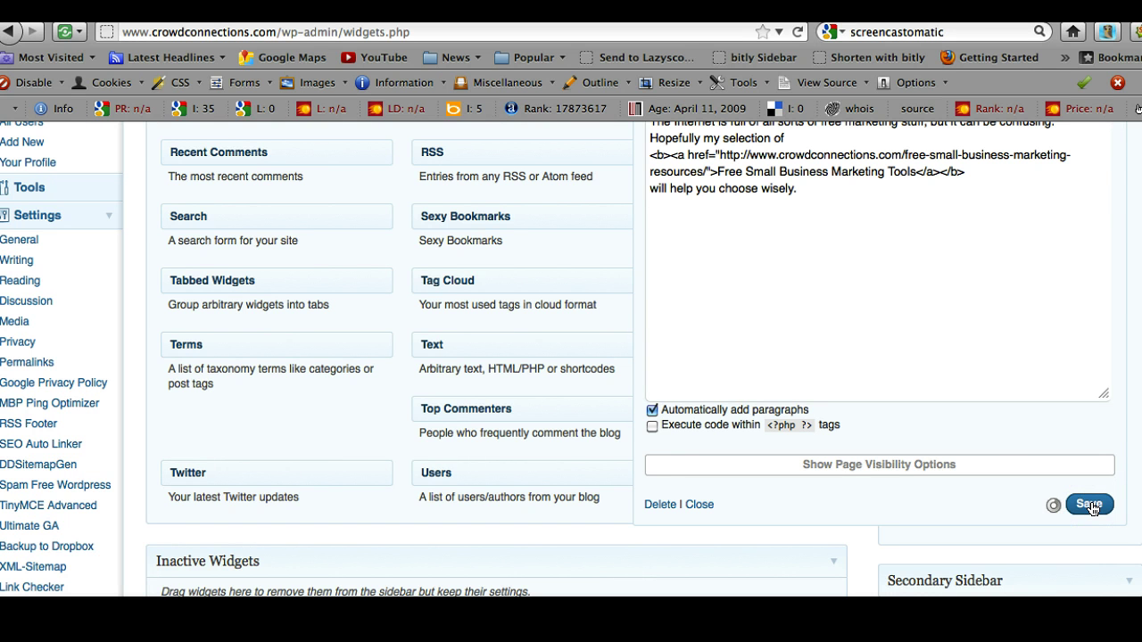
click(1069, 513)
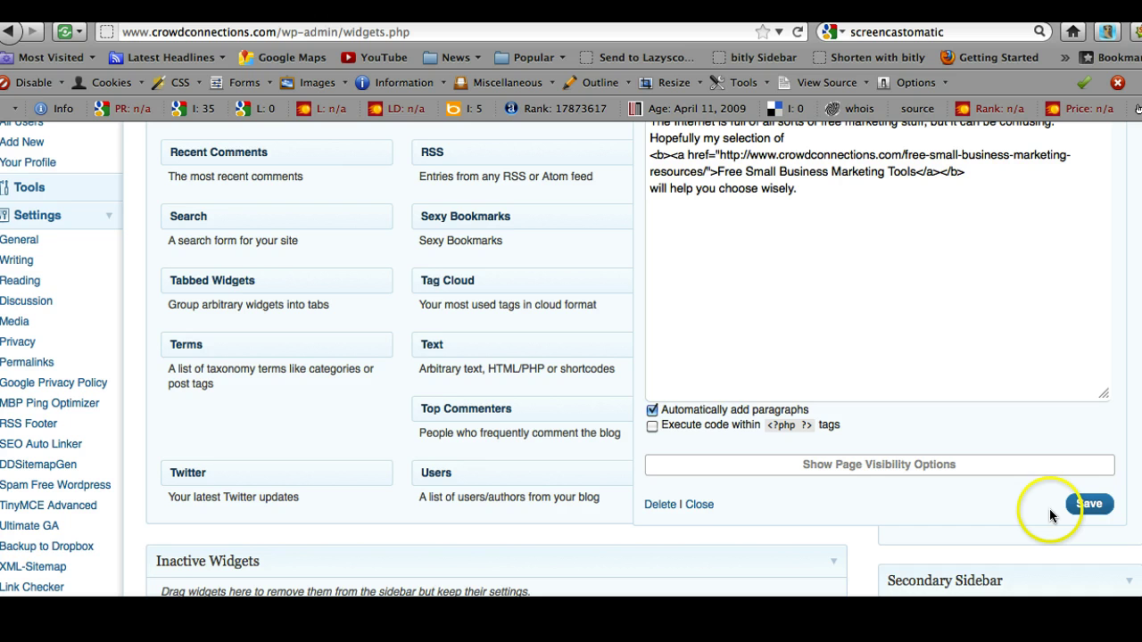
click(695, 505)
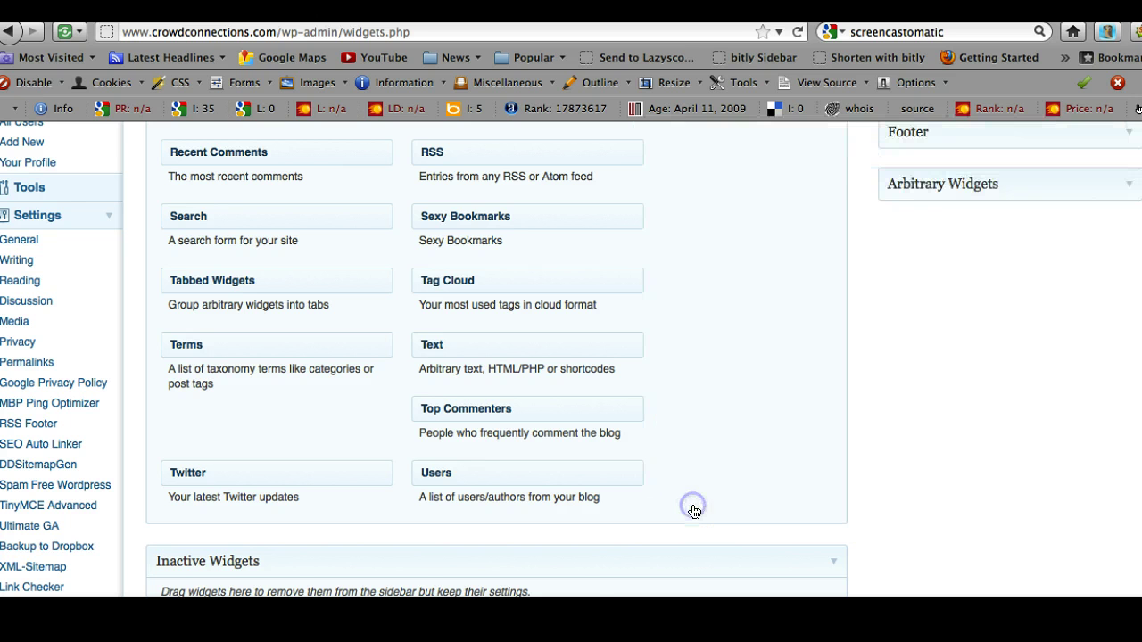
View the Free Stuff widget in the live site's sidebar and test its "Free Small Business Marketing Tools" link
scroll(652, 271, up, 10)
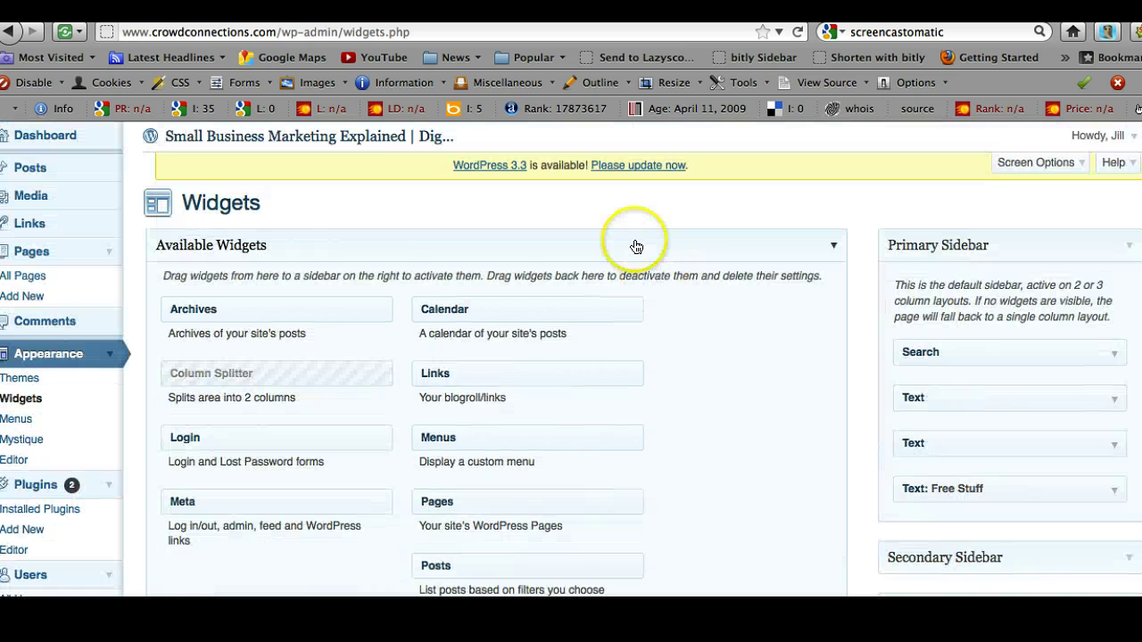
click(396, 141)
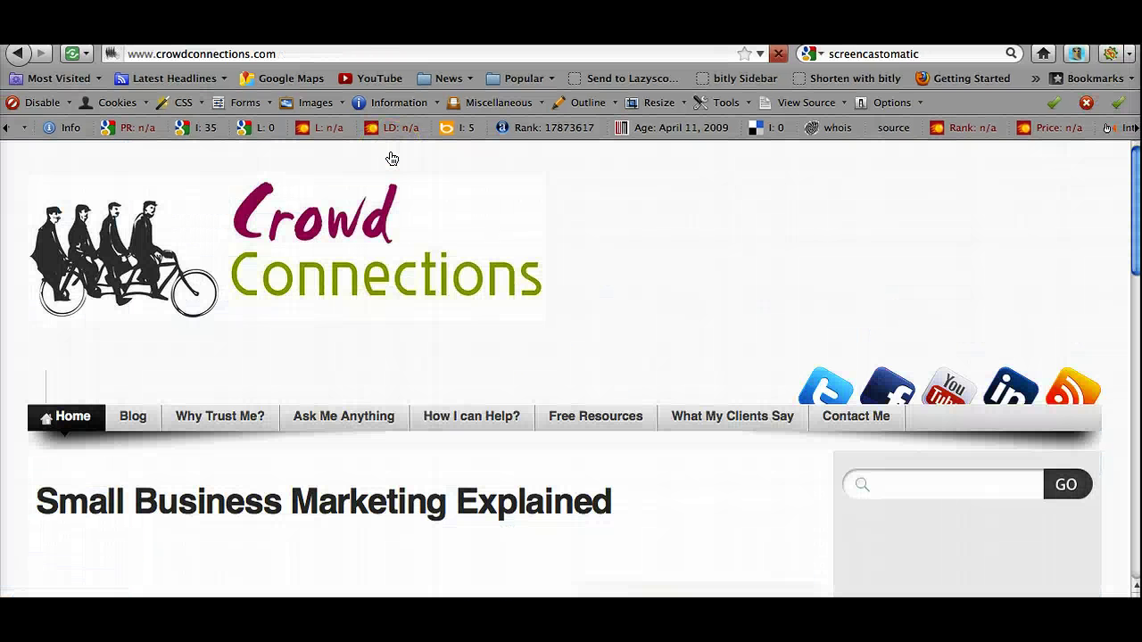
click(775, 214)
scroll(775, 216, down, 5)
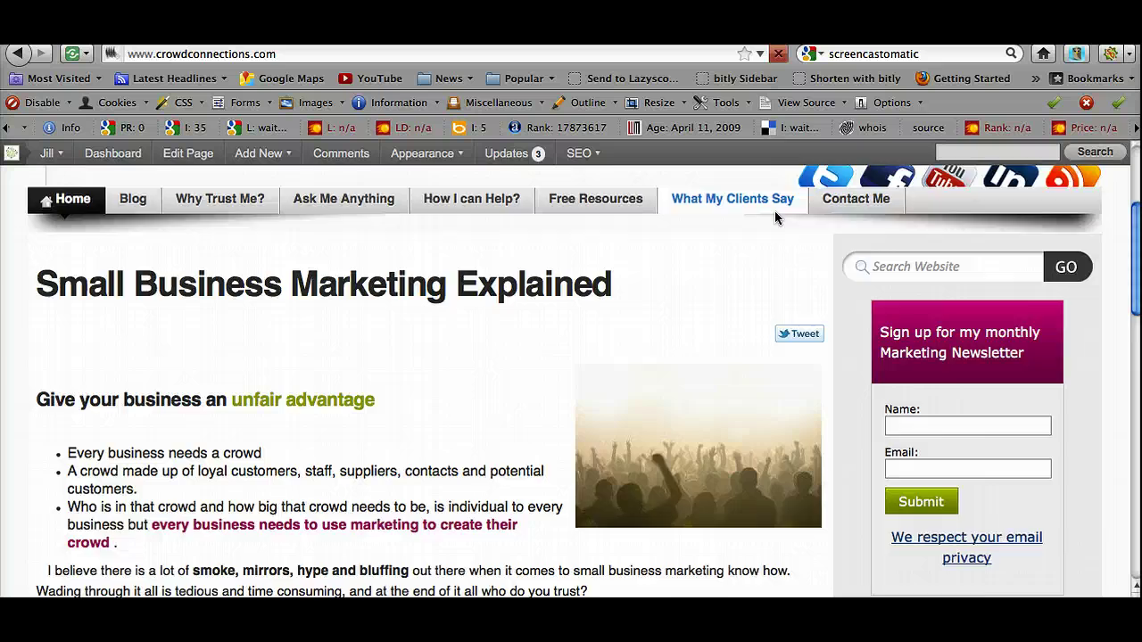
scroll(775, 217, down, 10)
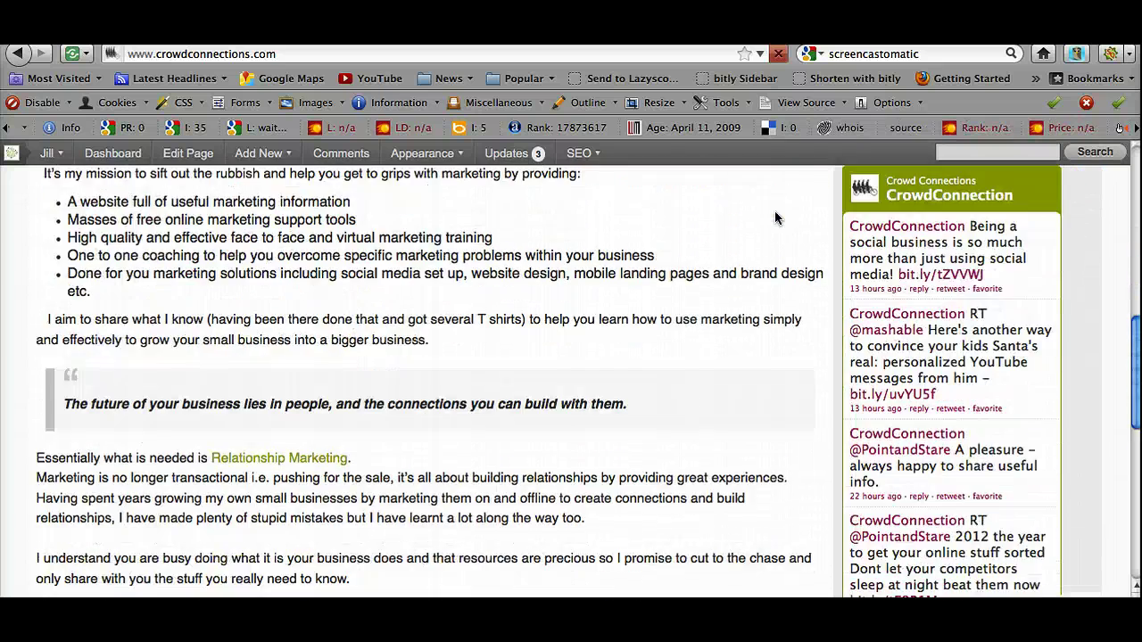
scroll(774, 214, down, 4)
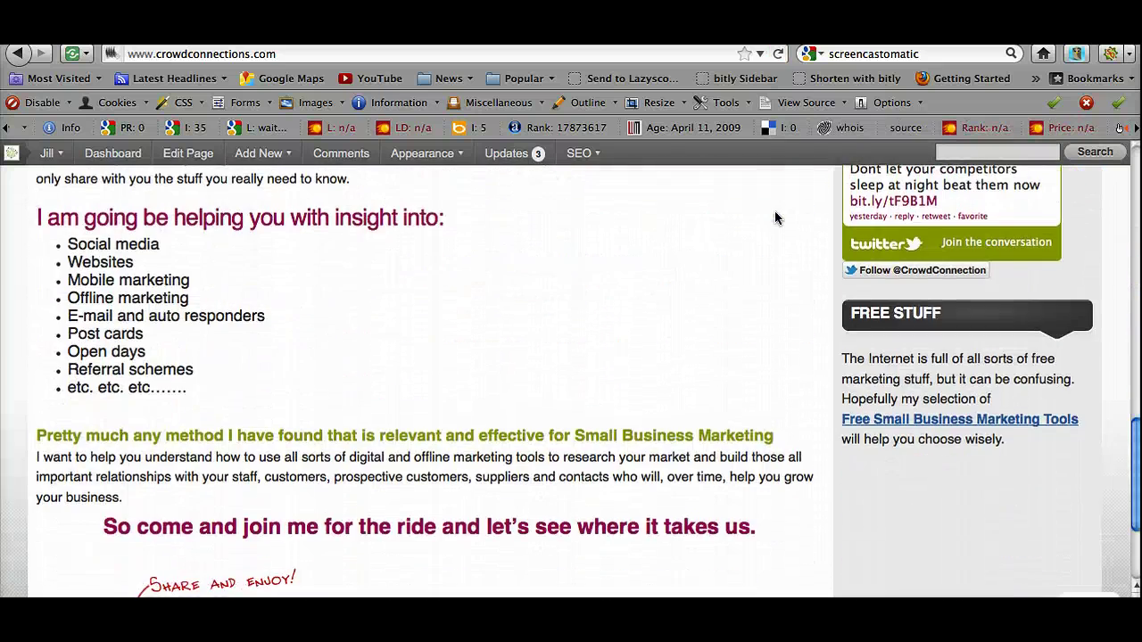
click(779, 239)
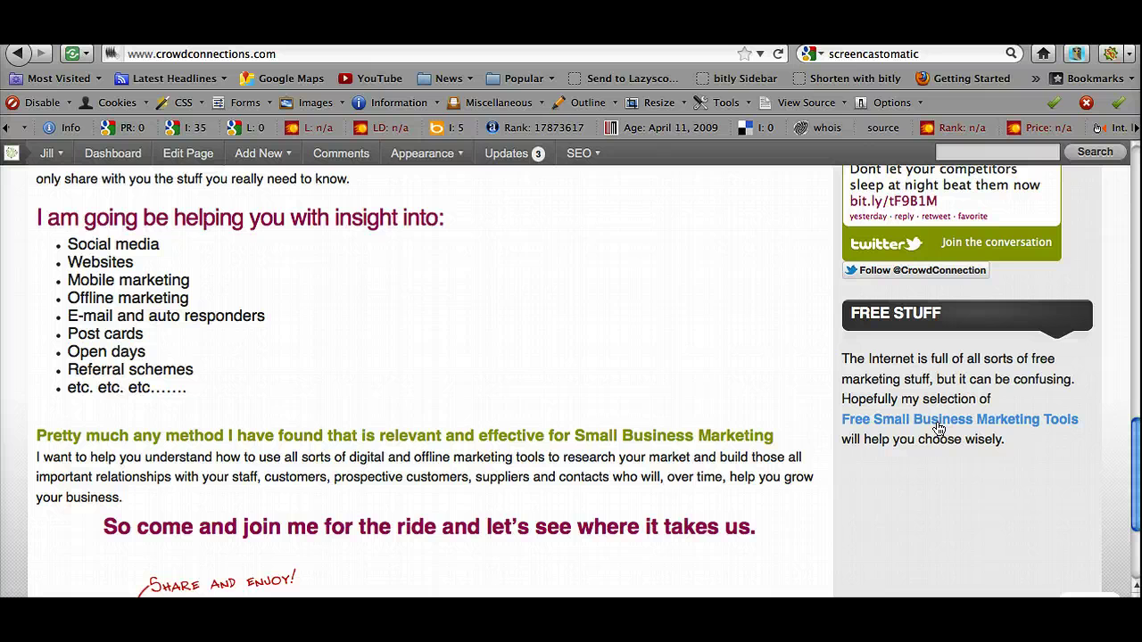
click(939, 427)
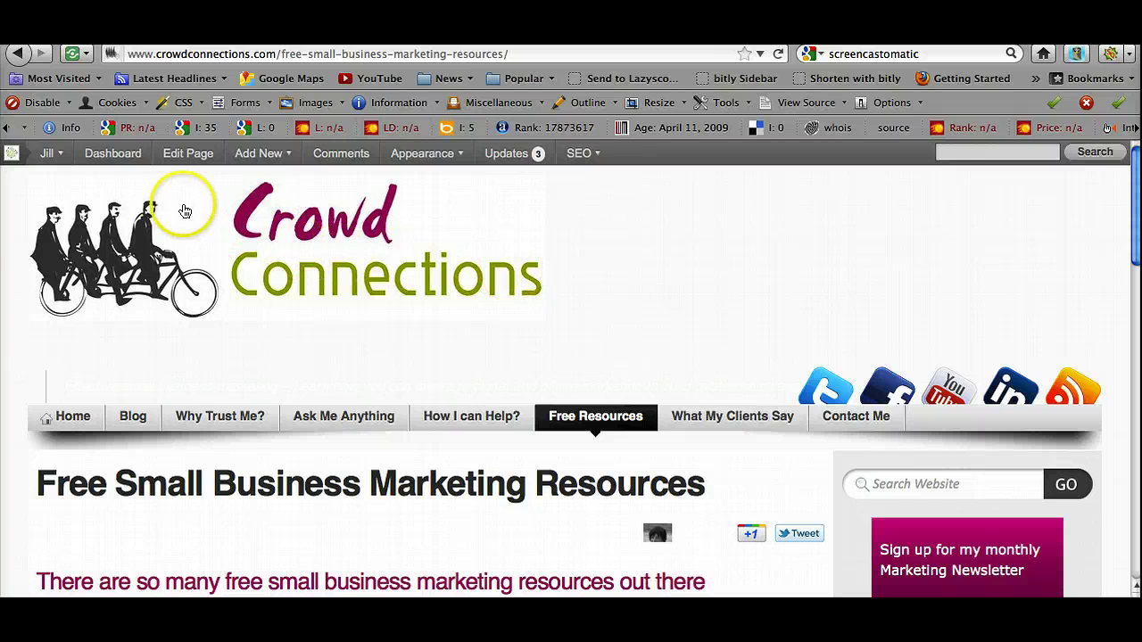
Return to the dashboard's Widgets page and open the Free Stuff text widget in the Primary Sidebar for editing
click(106, 156)
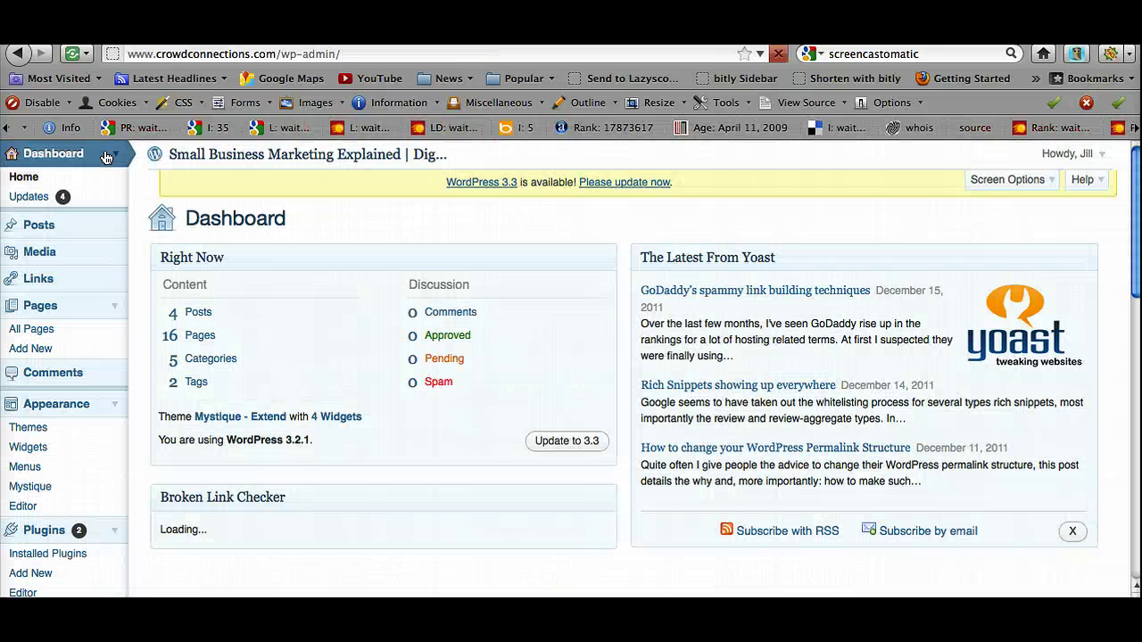
click(43, 451)
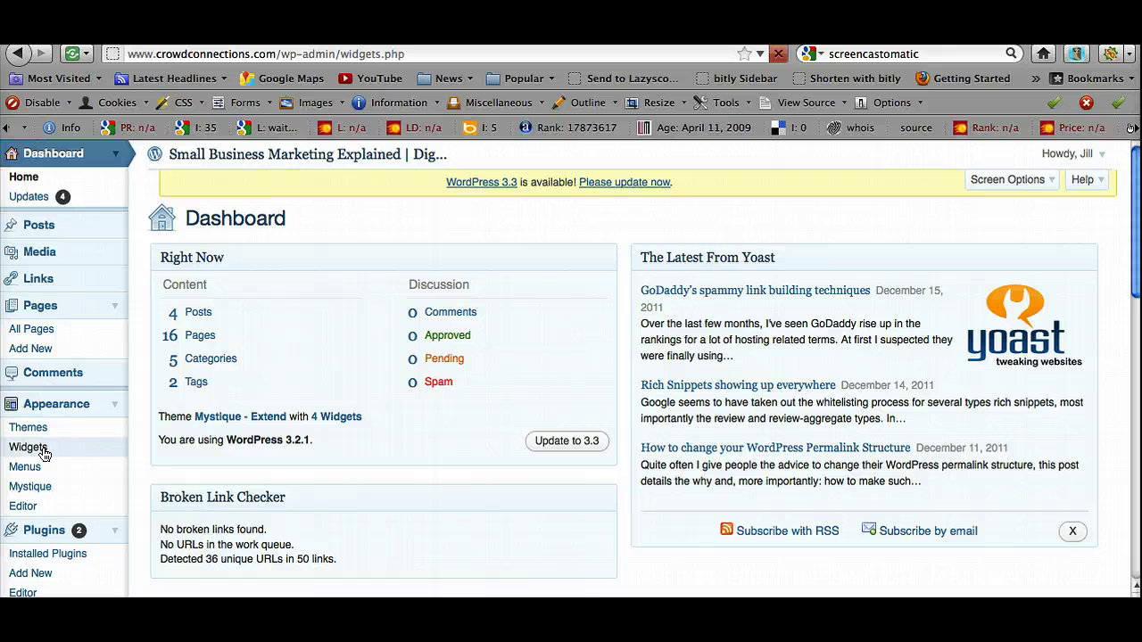
click(269, 444)
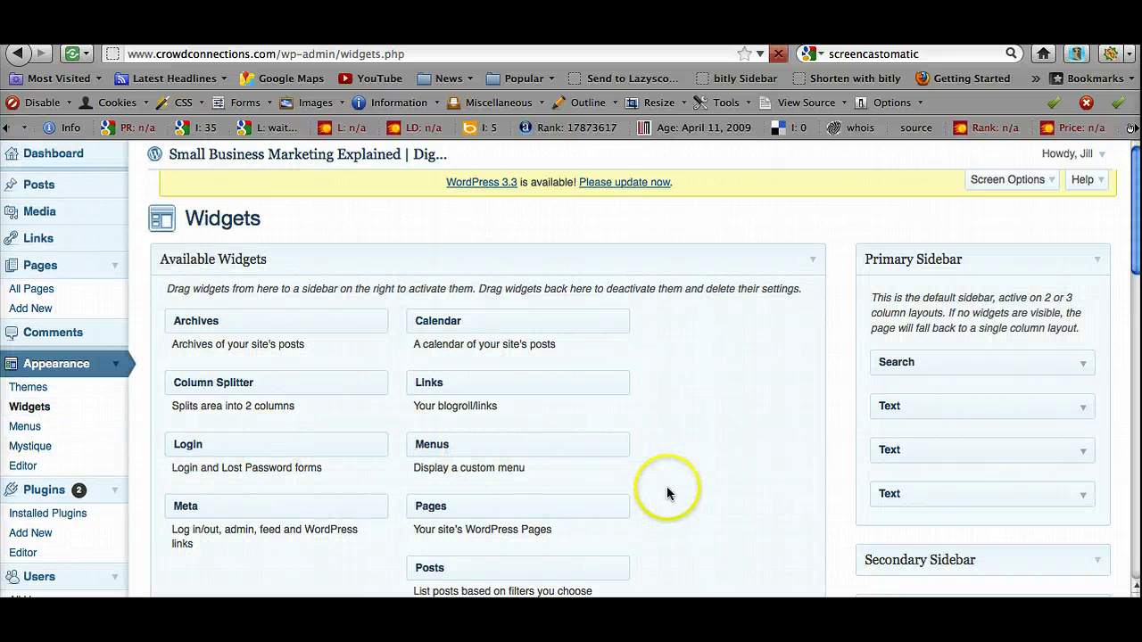
click(1086, 499)
drag(1053, 495, 910, 493)
scroll(910, 420, down, 4)
click(823, 515)
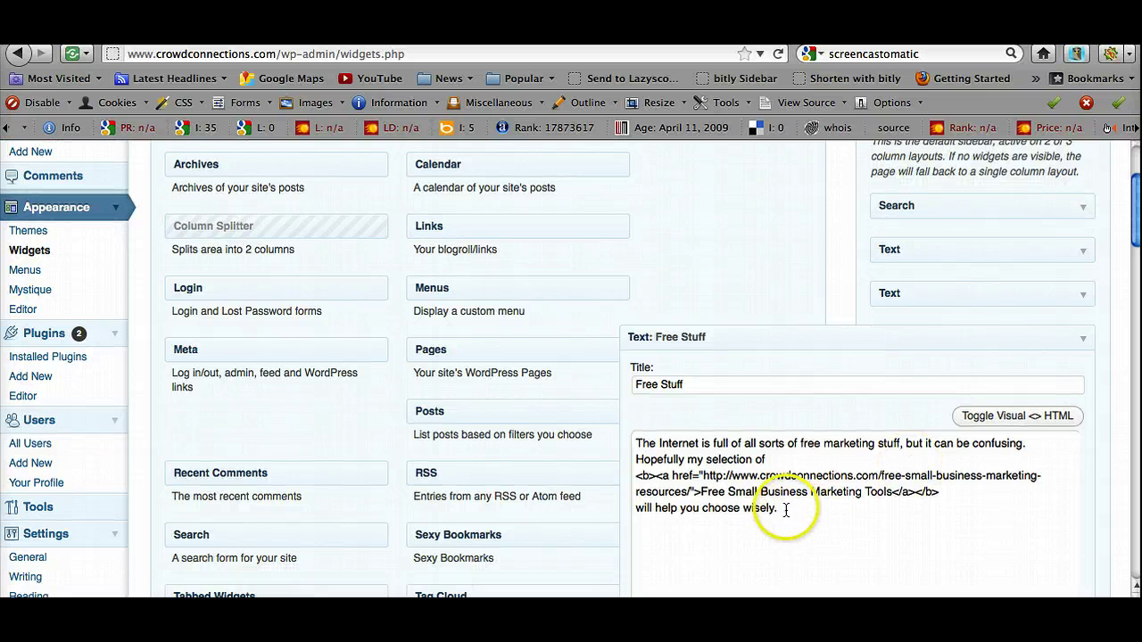
Try a blank line above the opening sentence of the Free Stuff widget's text, then remove it
drag(785, 509, 635, 444)
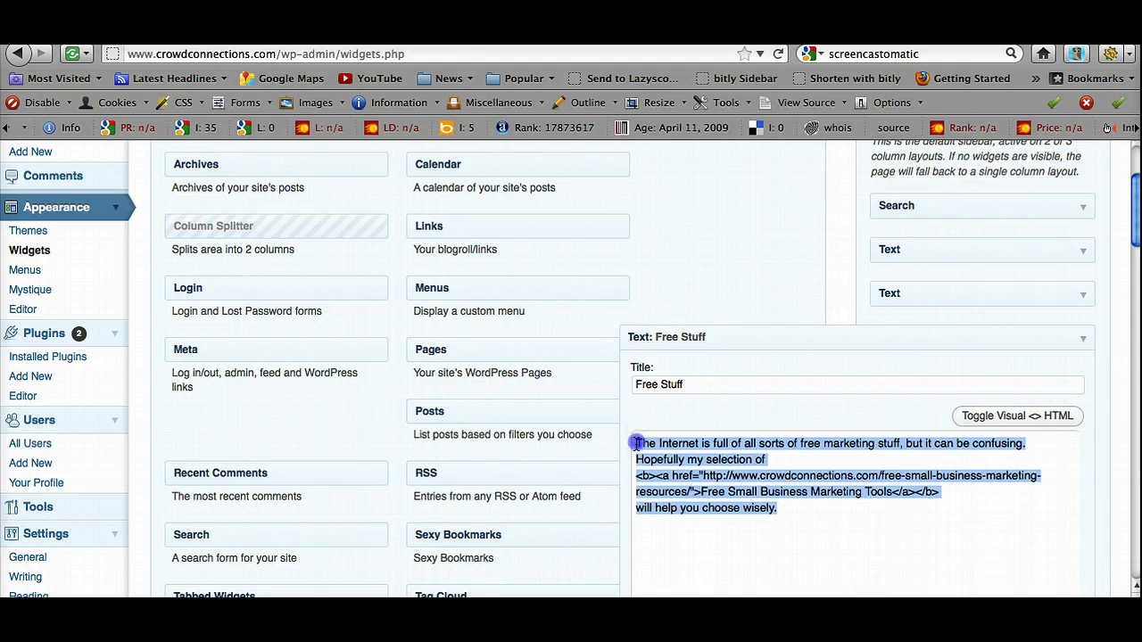
click(636, 444)
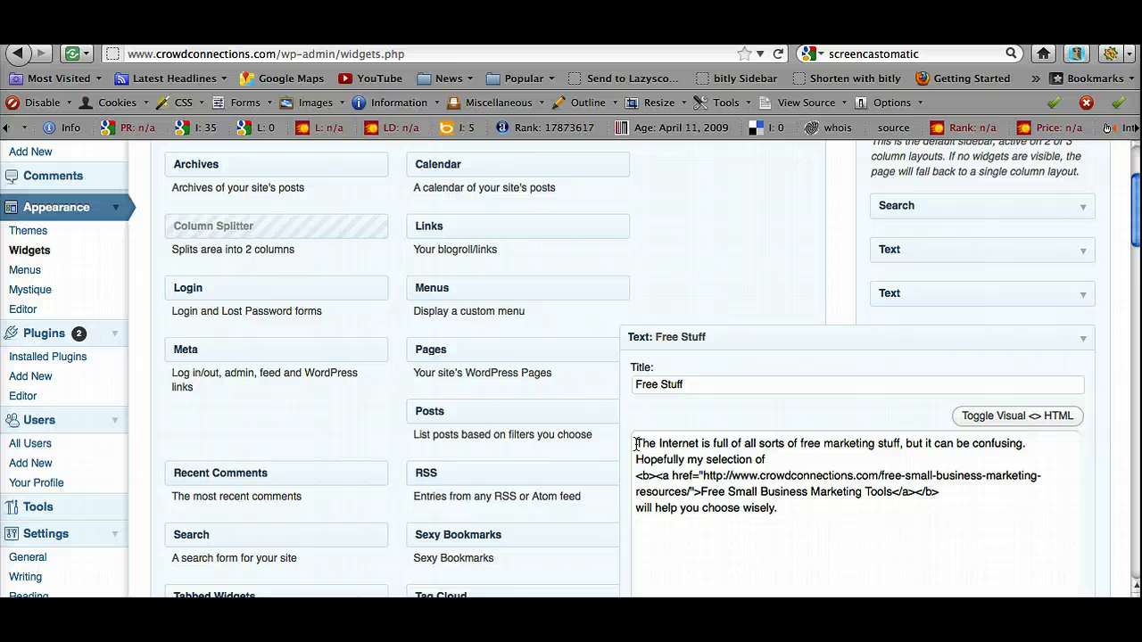
key(Return)
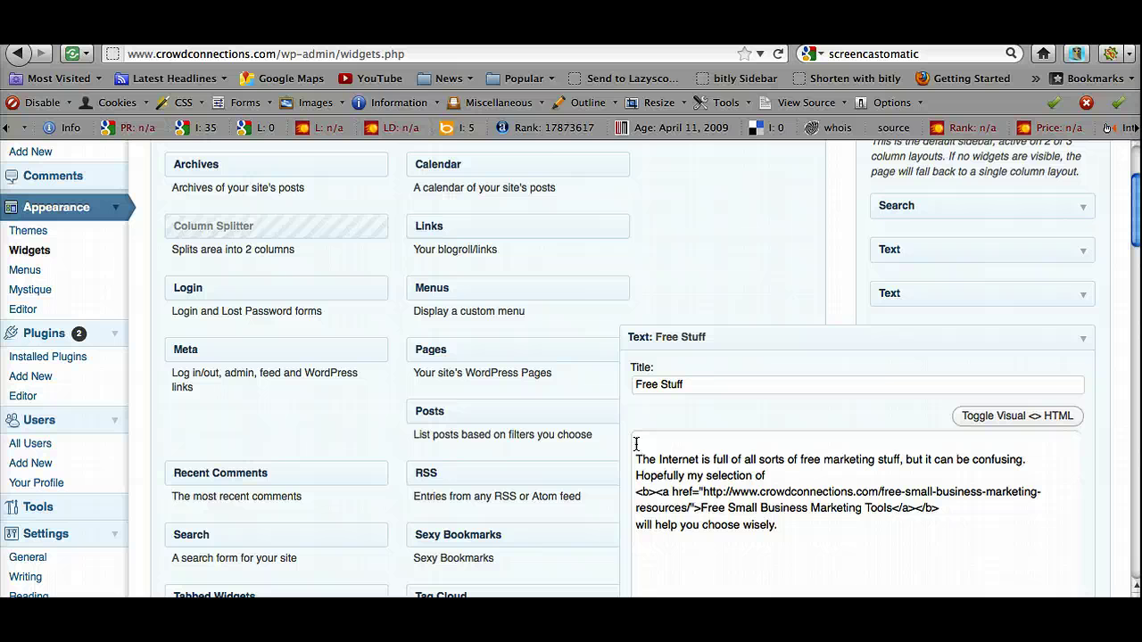
click(653, 490)
drag(784, 530, 625, 459)
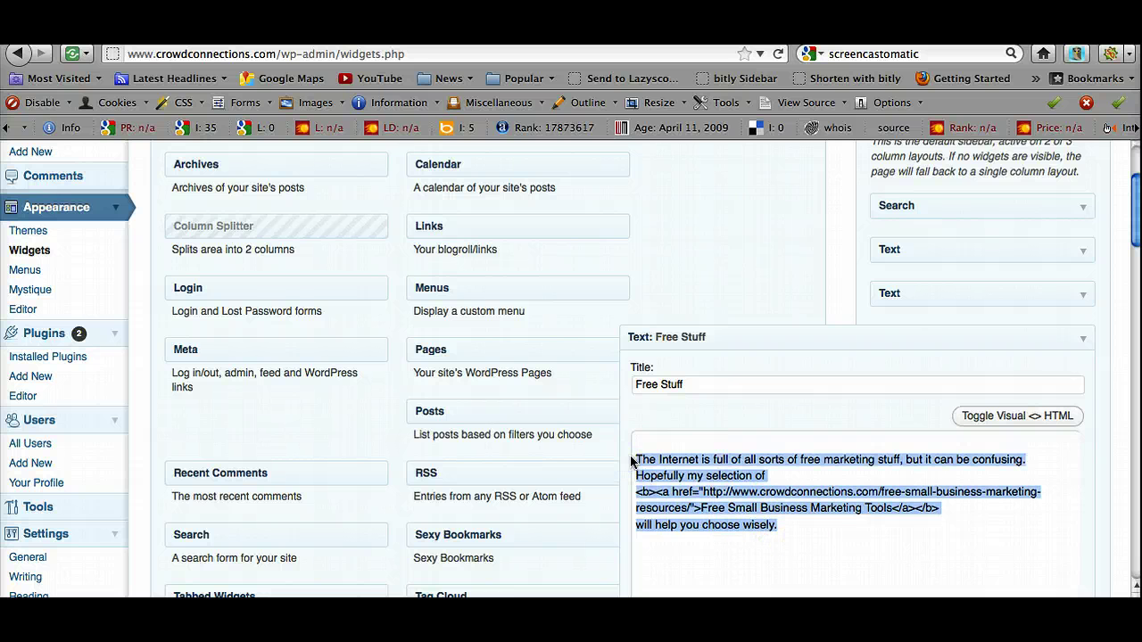
click(639, 459)
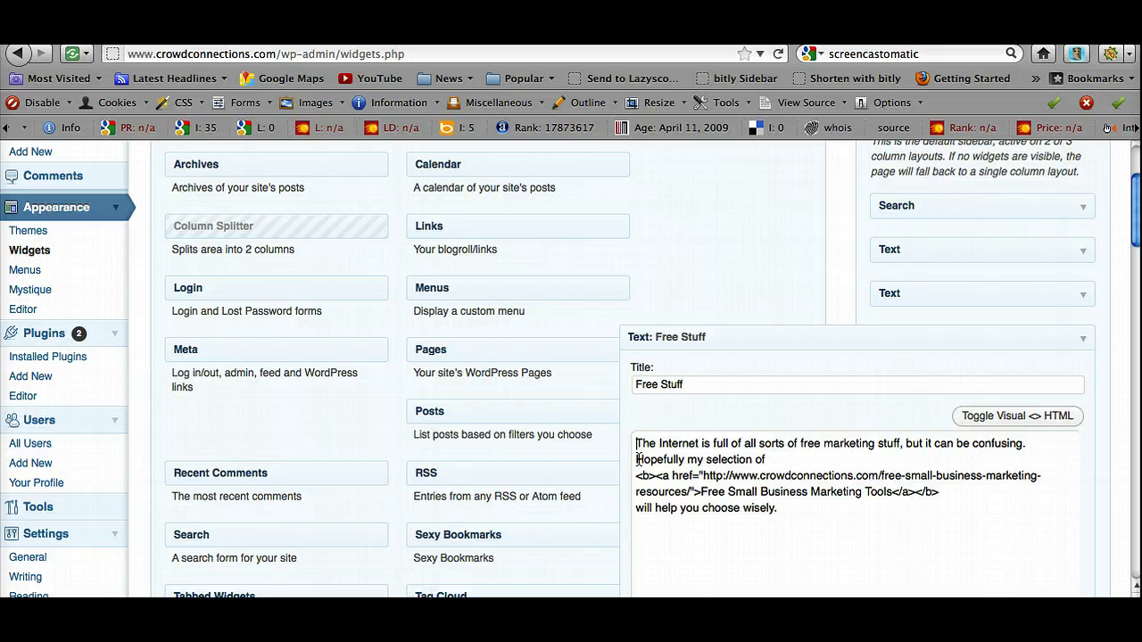
Save the Free Stuff text widget and close its settings
scroll(639, 459, down, 1)
scroll(908, 496, down, 5)
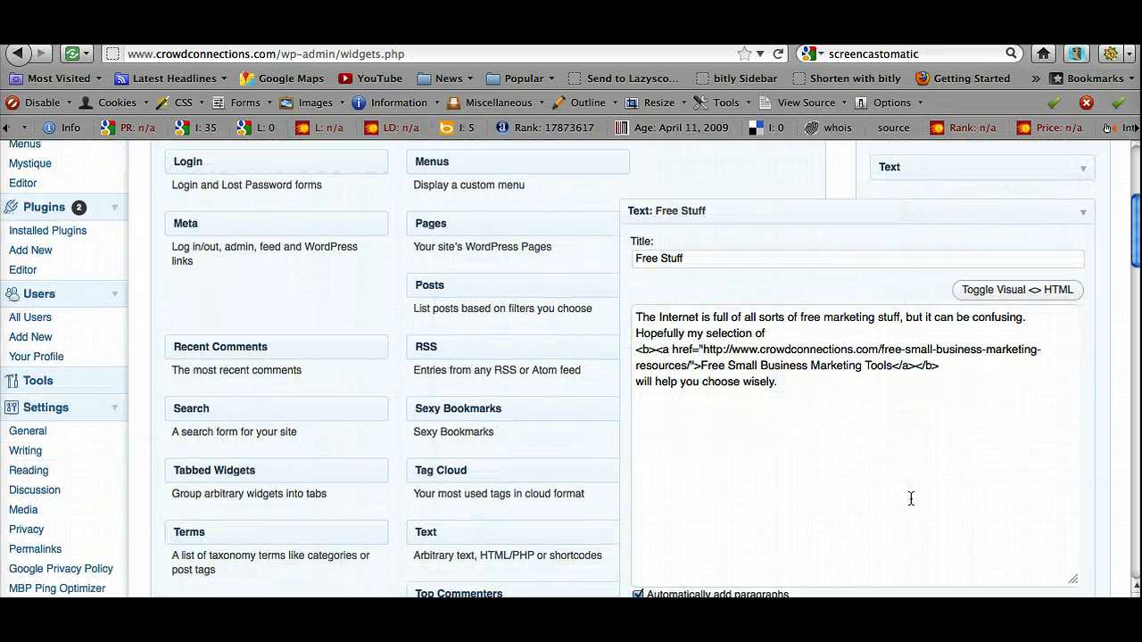
scroll(911, 497, down, 3)
click(1058, 551)
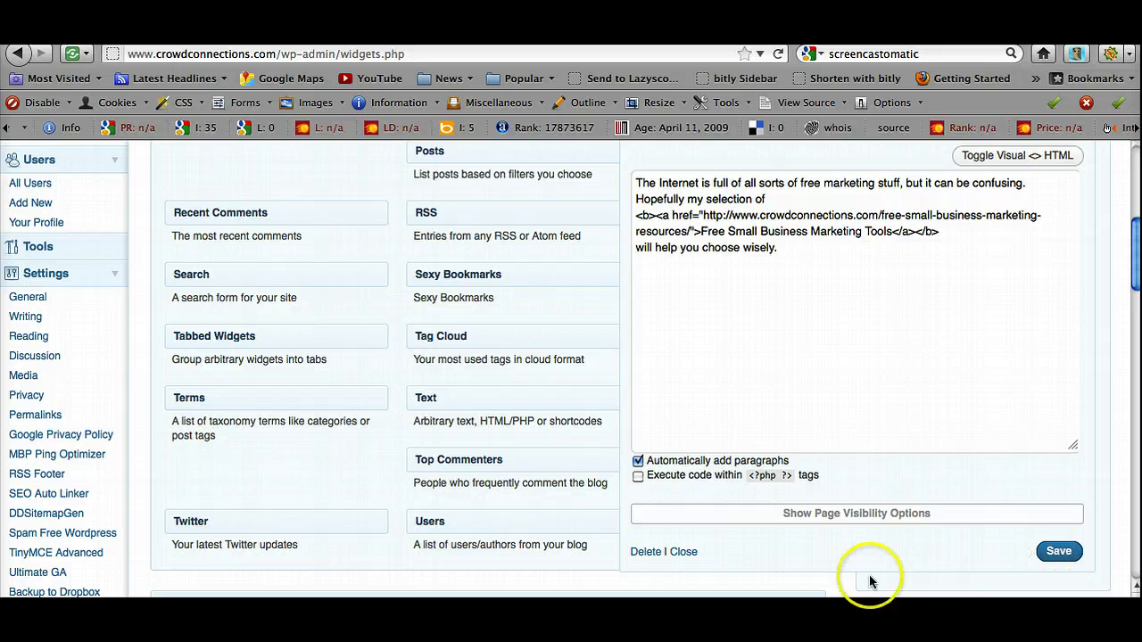
click(683, 553)
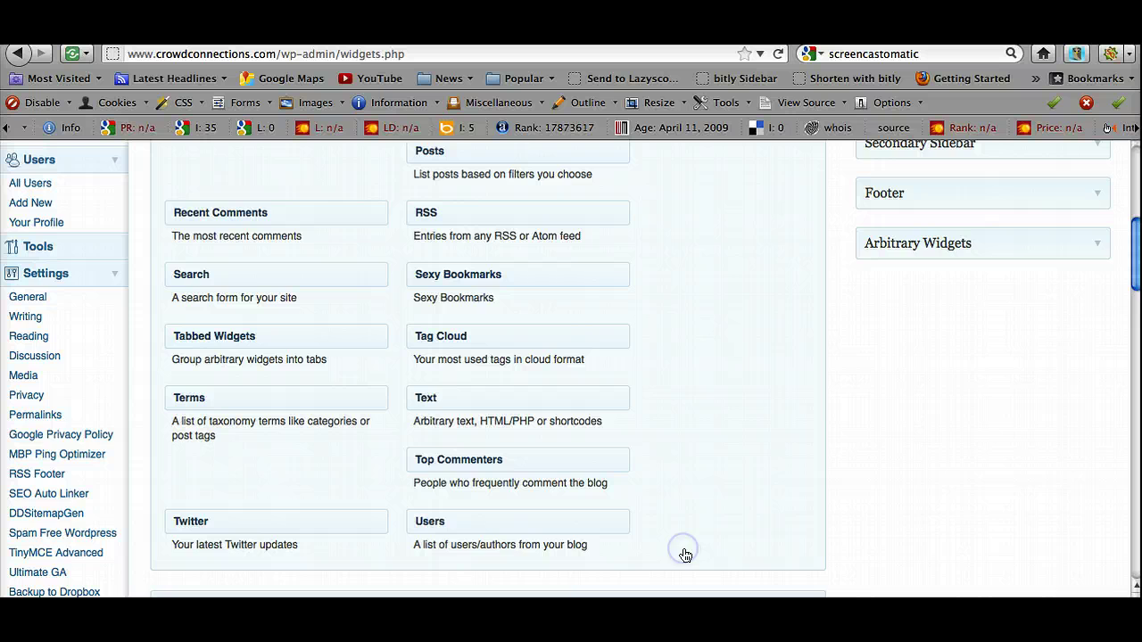
Open the live site's home page from the dashboard to check the saved Free Stuff widget
scroll(652, 369, up, 5)
scroll(651, 369, up, 1)
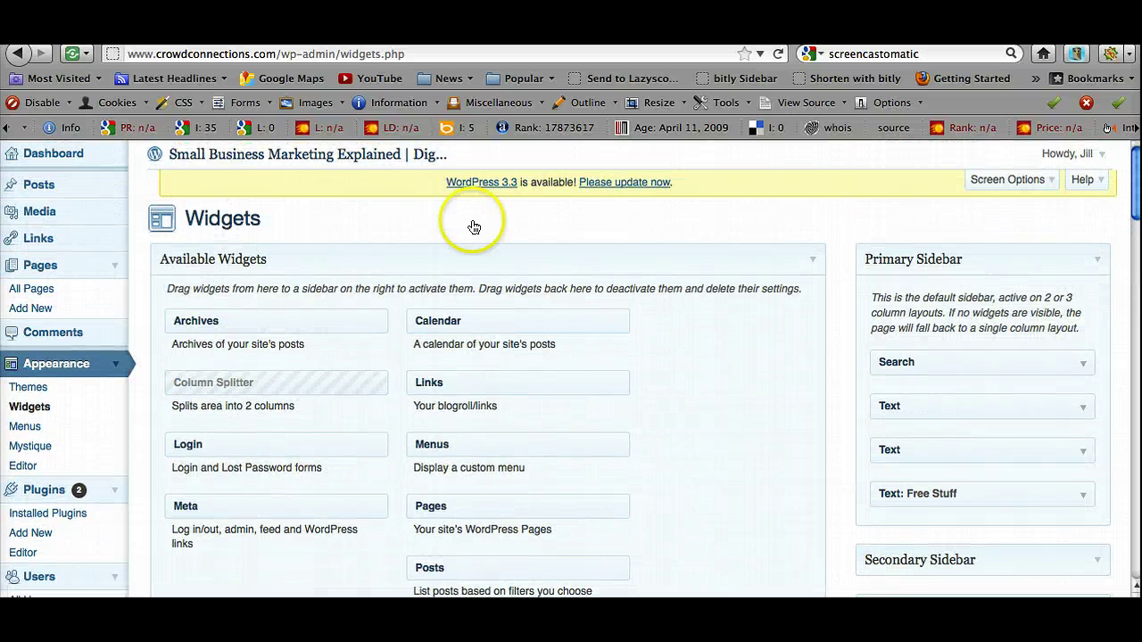
click(344, 158)
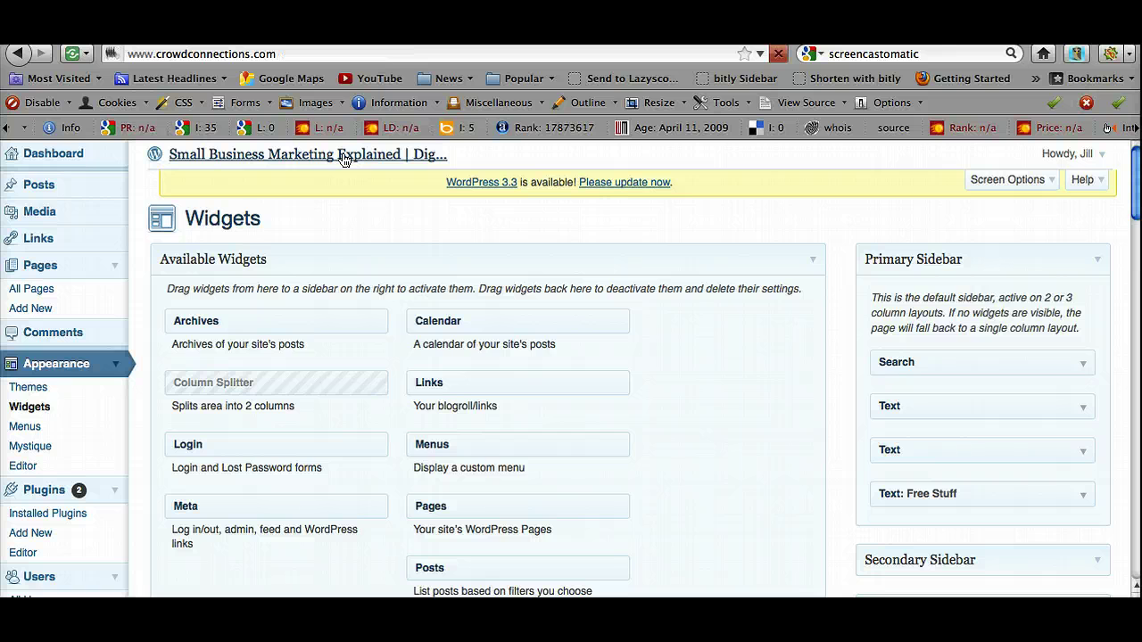